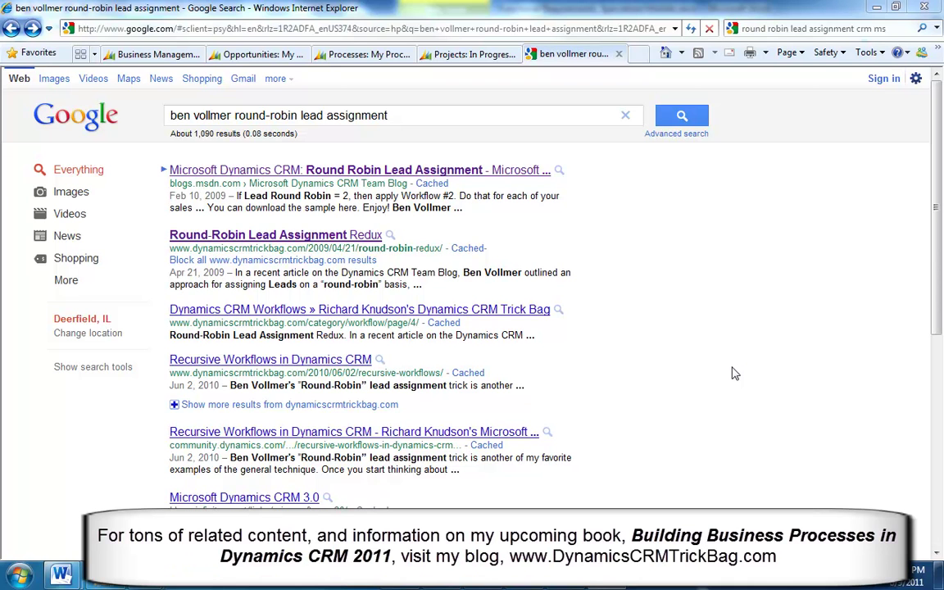
{"action": "left_click", "coordinate": [436, 112]}
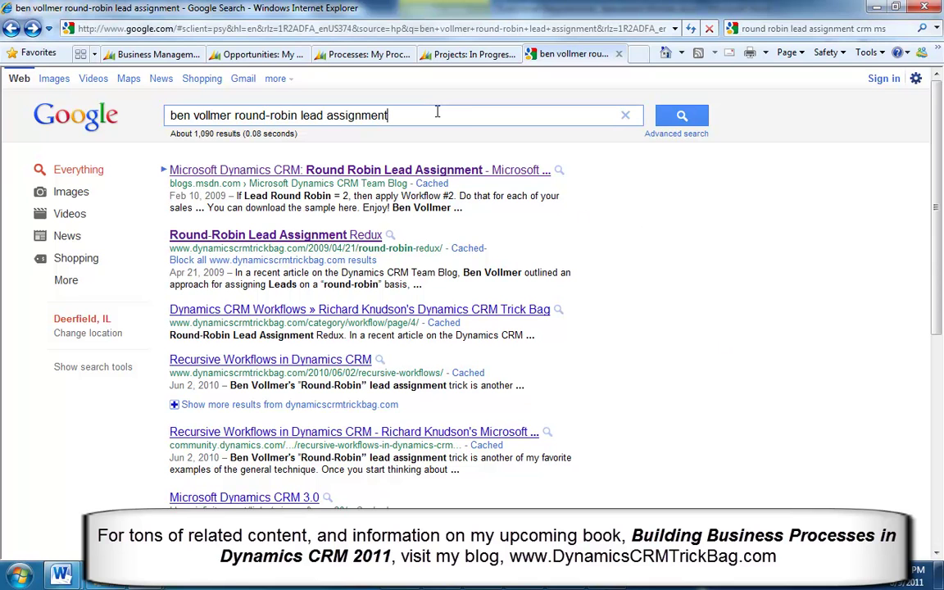
{"action": "key", "text": "ctrl+shift+Left"}
{"action": "key", "text": "ctrl+shift+Left"}
{"action": "key", "text": "ctrl+shift+Left"}
{"action": "key", "text": "ctrl+shift+Left"}
{"action": "key", "text": "ctrl+shift+Left"}
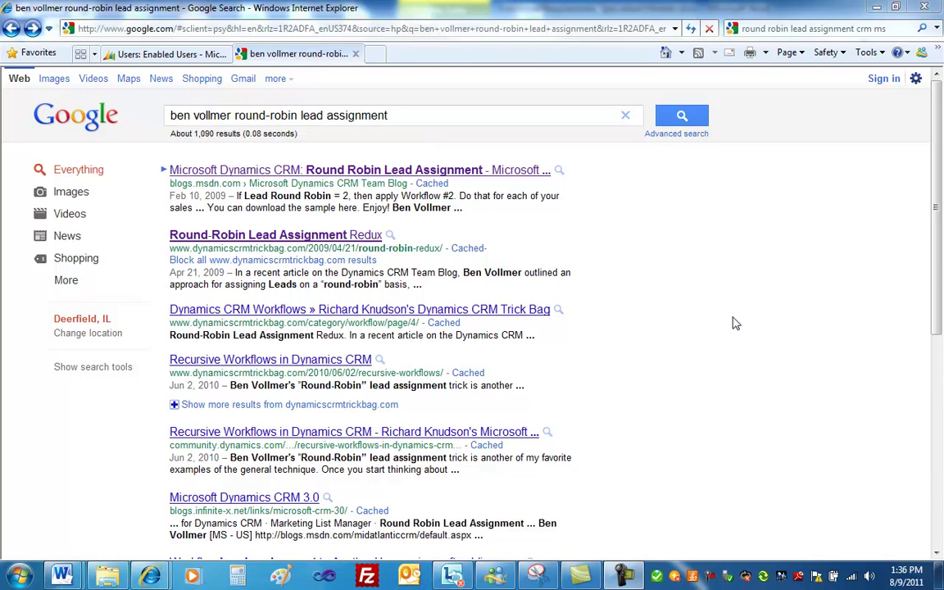
- Switch to Dynamics CRM and review the enabled users' business units and the owners of the open leads
{"action": "left_click", "coordinate": [185, 51]}
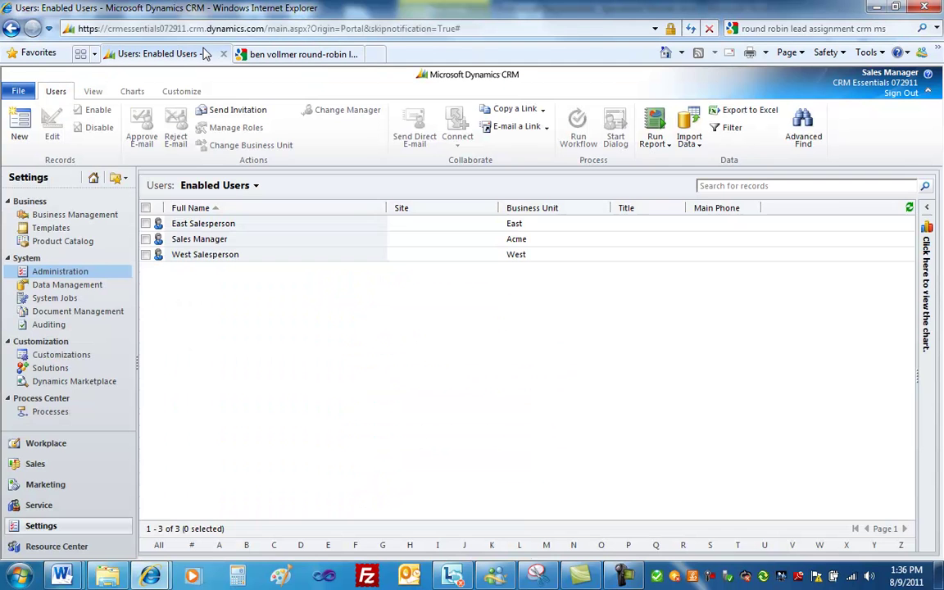
{"action": "left_click", "coordinate": [428, 242]}
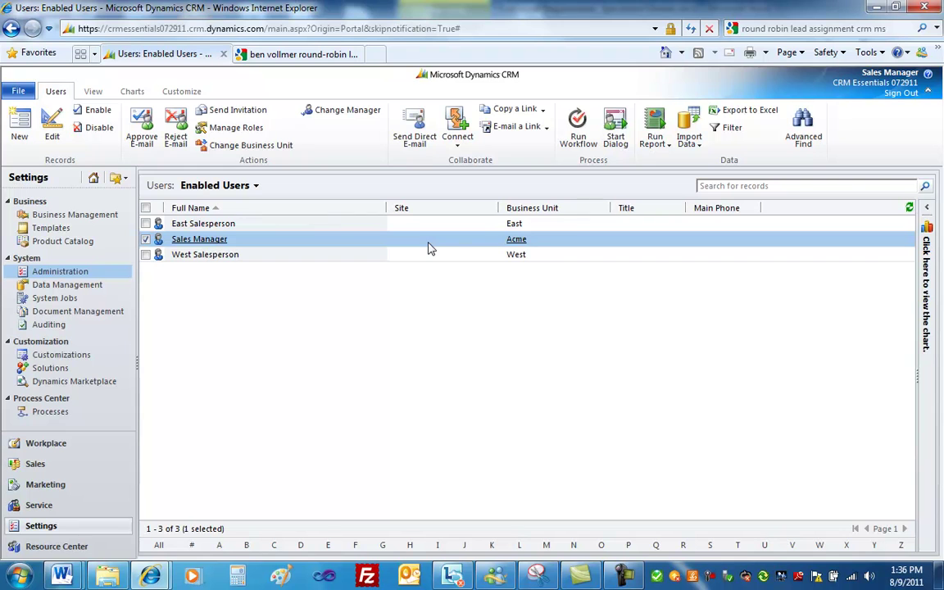
{"action": "left_click", "coordinate": [554, 227]}
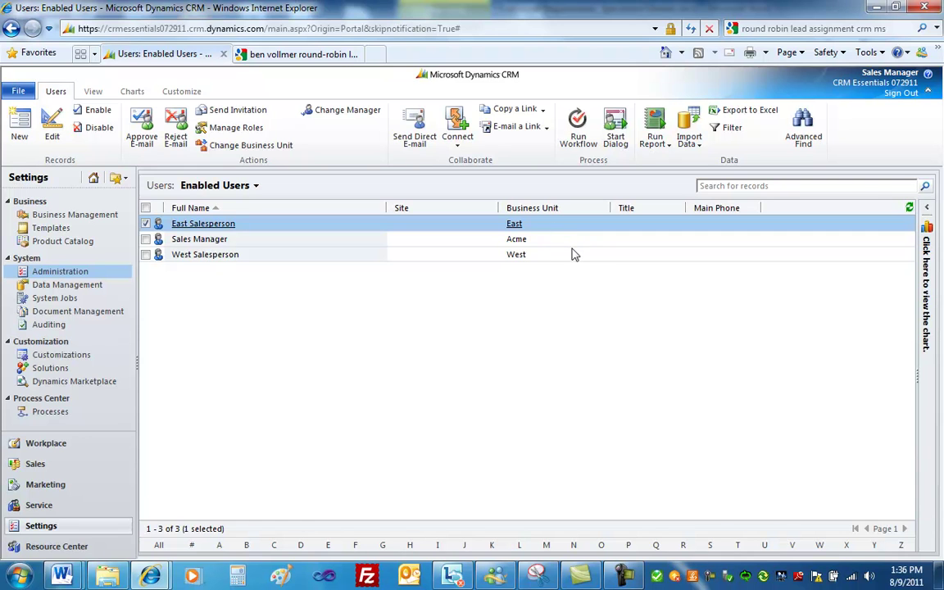
{"action": "left_click", "coordinate": [573, 259]}
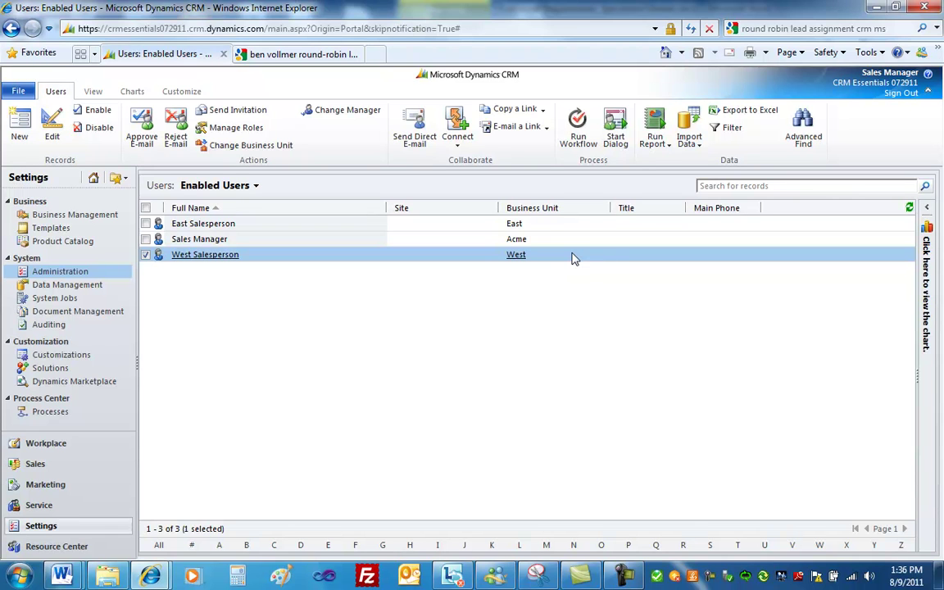
{"action": "left_click", "coordinate": [43, 464]}
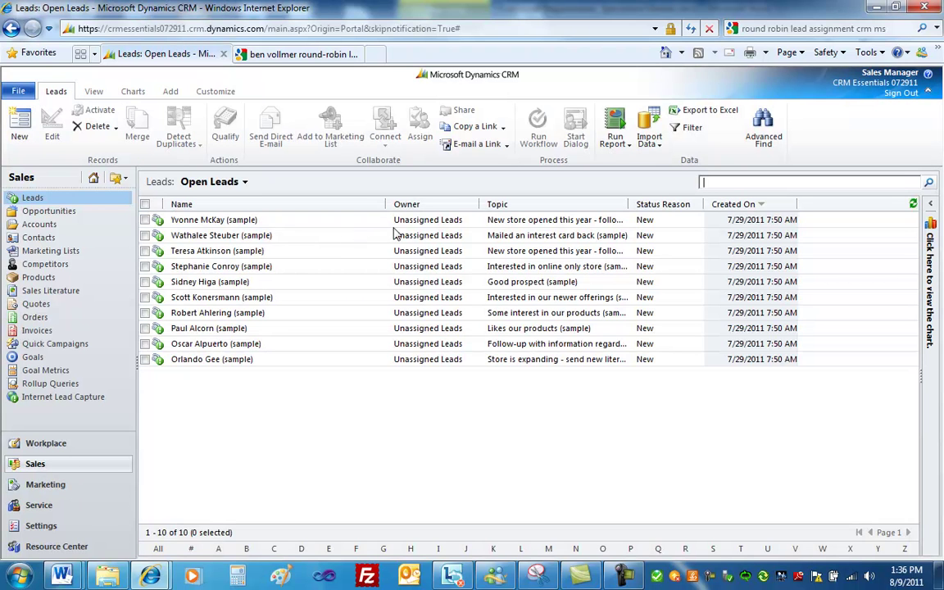
{"action": "left_click", "coordinate": [472, 223]}
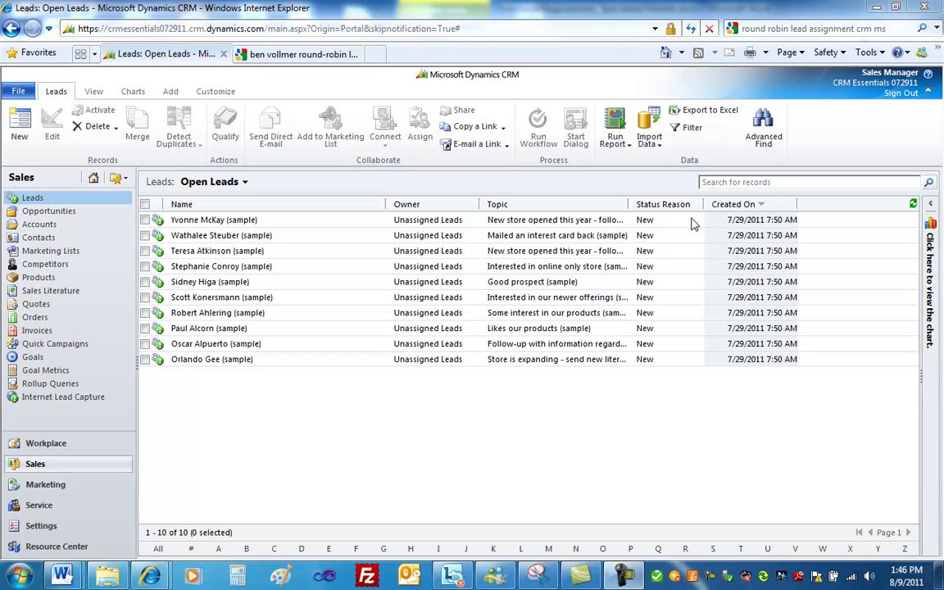
- Start the Assign Lead, Round-Robin dialog on the Sales Manager record in the enabled users list
{"action": "left_click", "coordinate": [62, 528]}
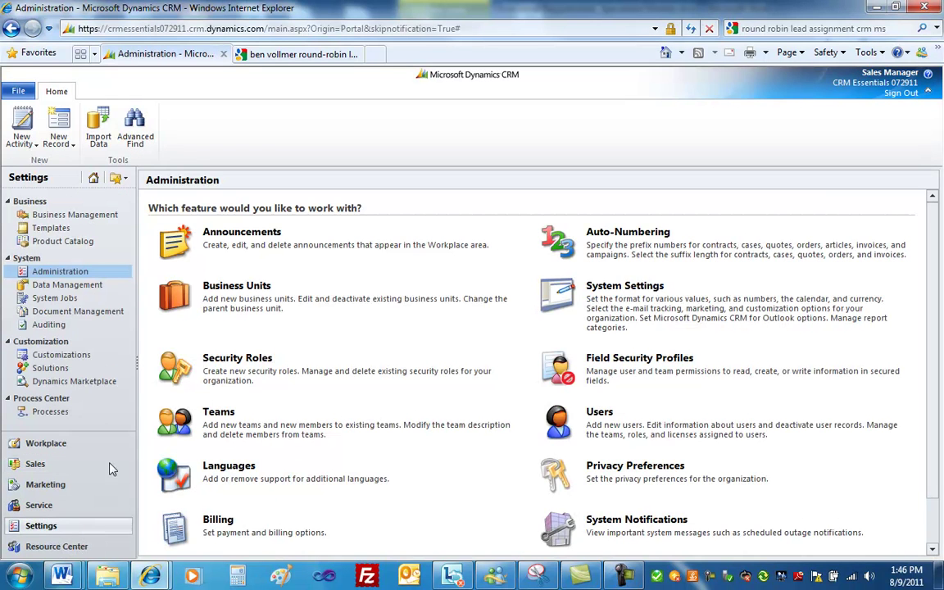
{"action": "left_click", "coordinate": [608, 419]}
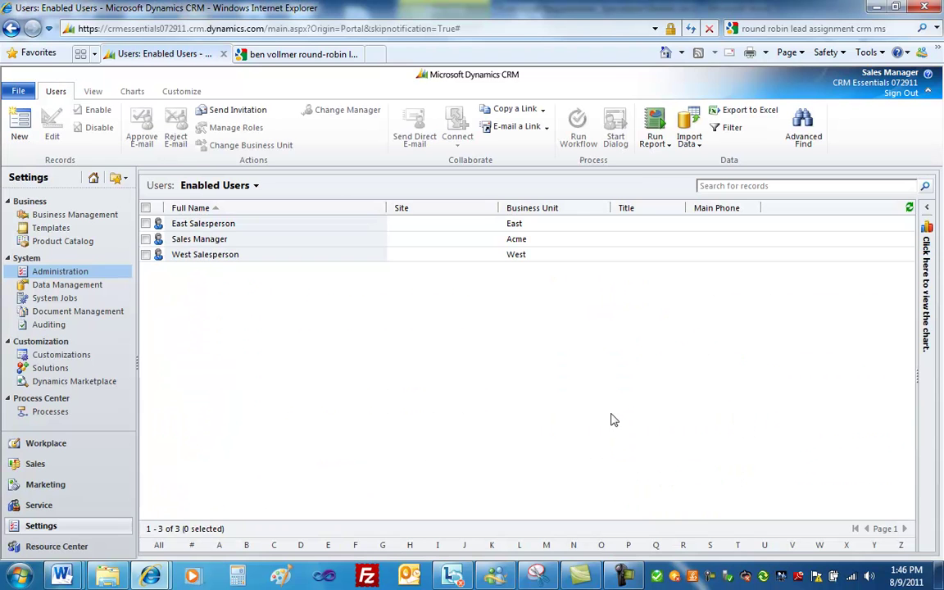
{"action": "left_click", "coordinate": [364, 242]}
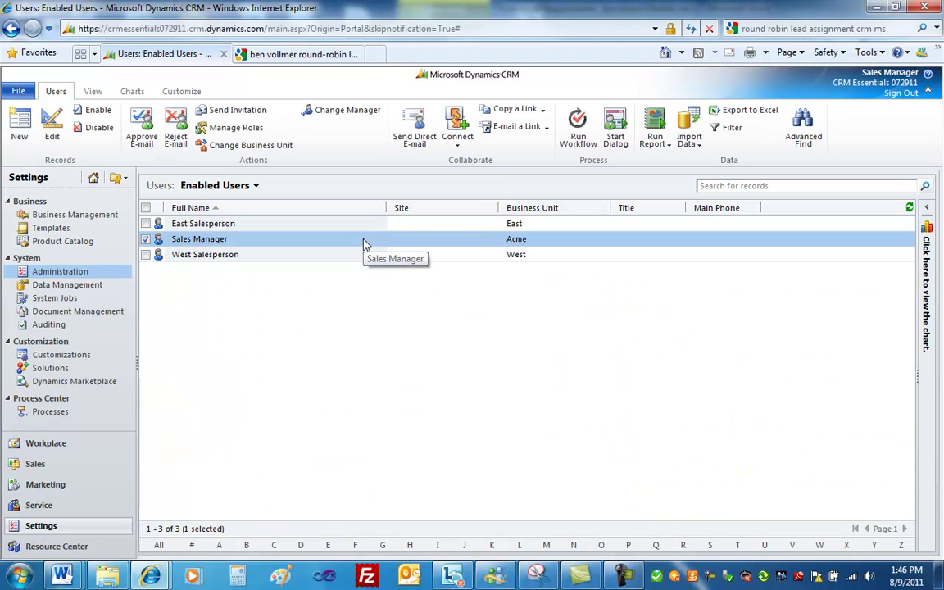
{"action": "left_click", "coordinate": [616, 132]}
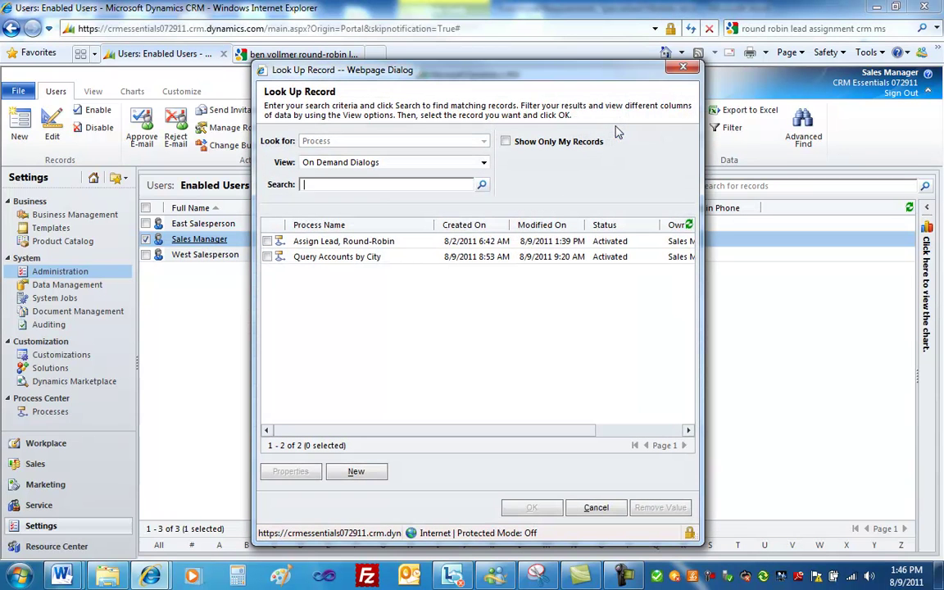
{"action": "left_click", "coordinate": [403, 242]}
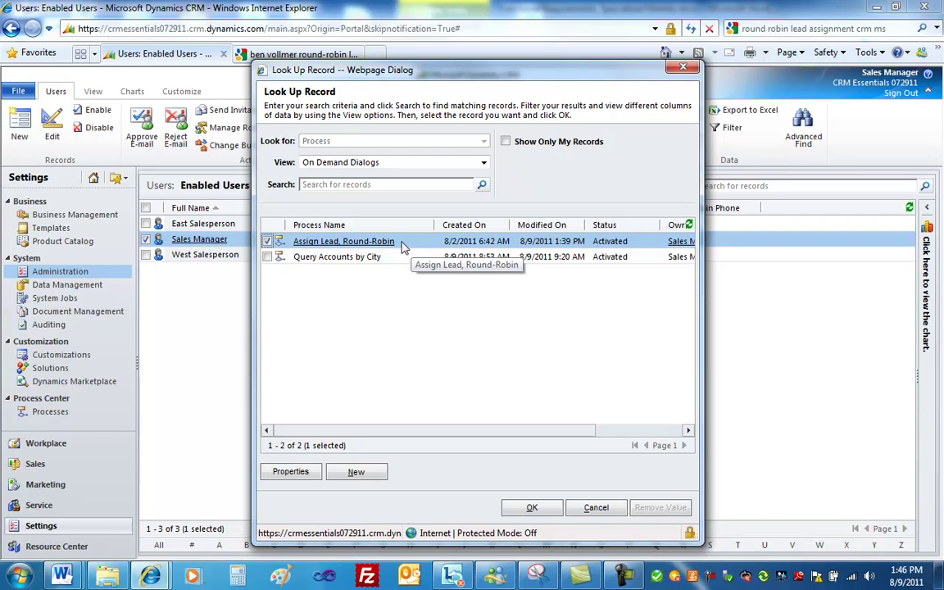
{"action": "left_click", "coordinate": [532, 507]}
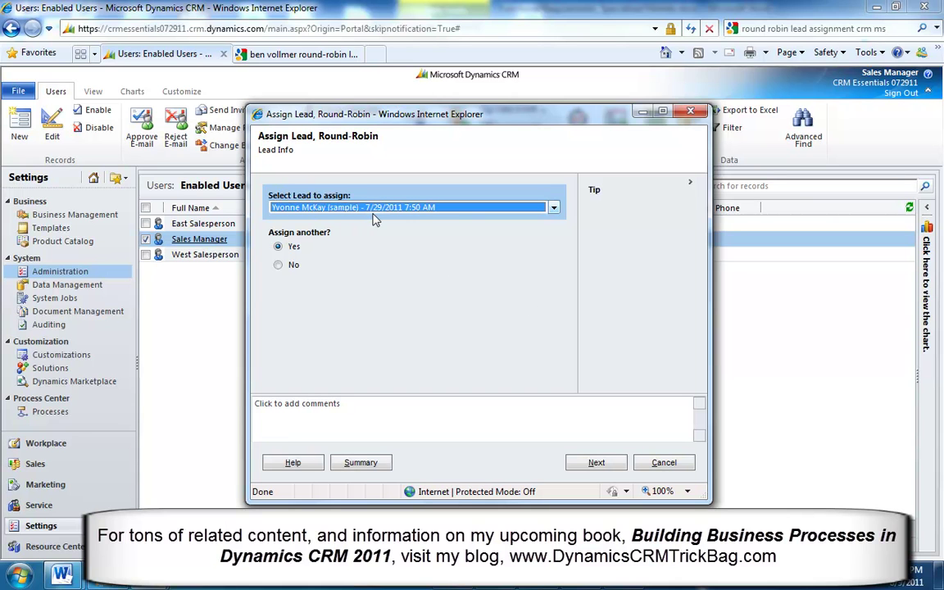
- Assign the first three leads offered in the dialog one at a time, keeping Assign another set to Yes
{"action": "left_click", "coordinate": [554, 208]}
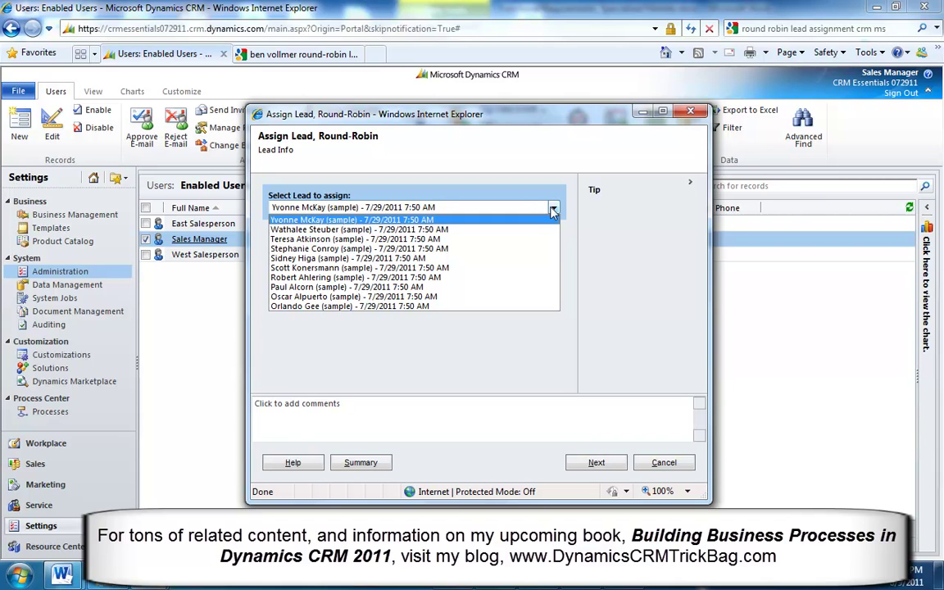
{"action": "left_click", "coordinate": [463, 219]}
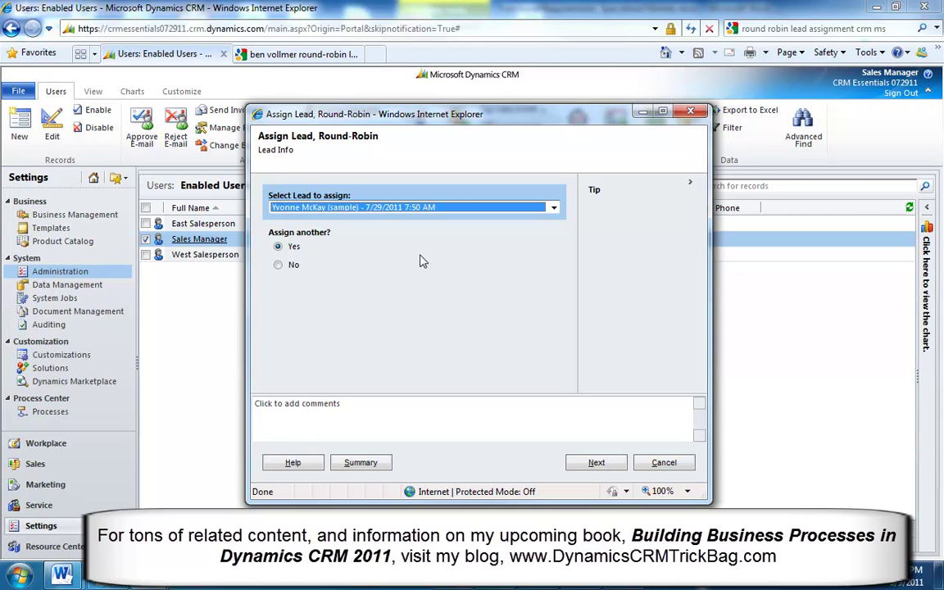
{"action": "left_click", "coordinate": [598, 464]}
{"action": "left_click", "coordinate": [597, 464]}
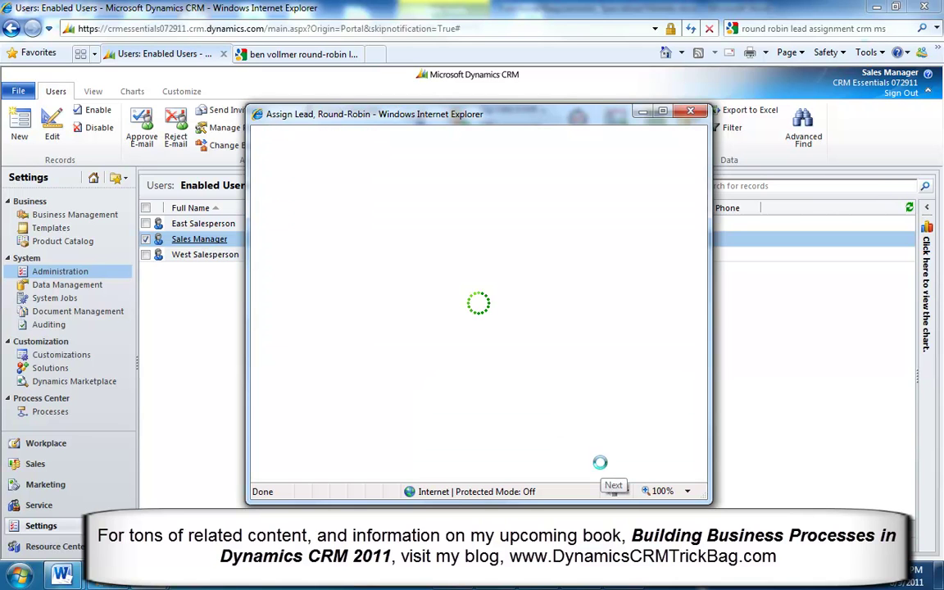
{"action": "left_click", "coordinate": [554, 209]}
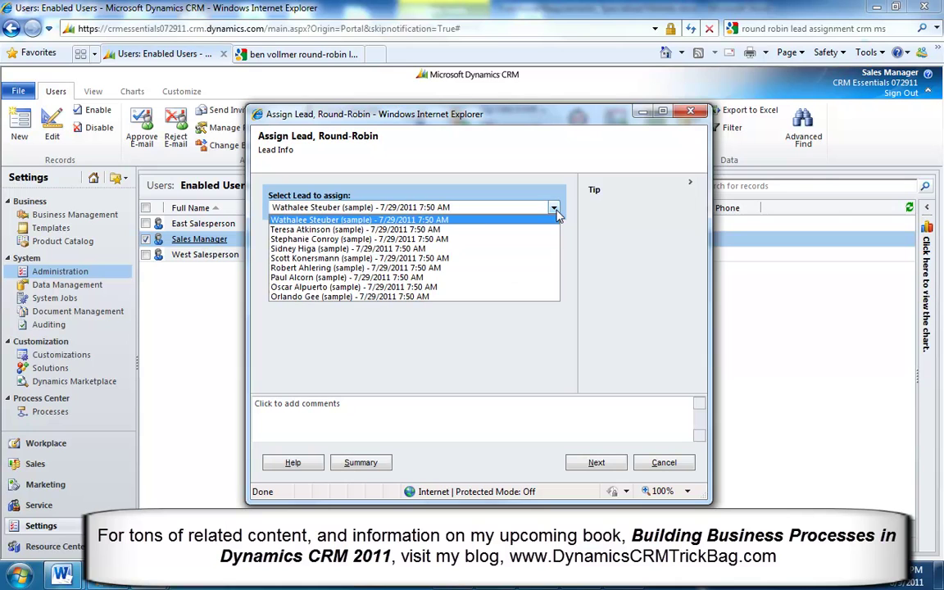
{"action": "left_click", "coordinate": [547, 220]}
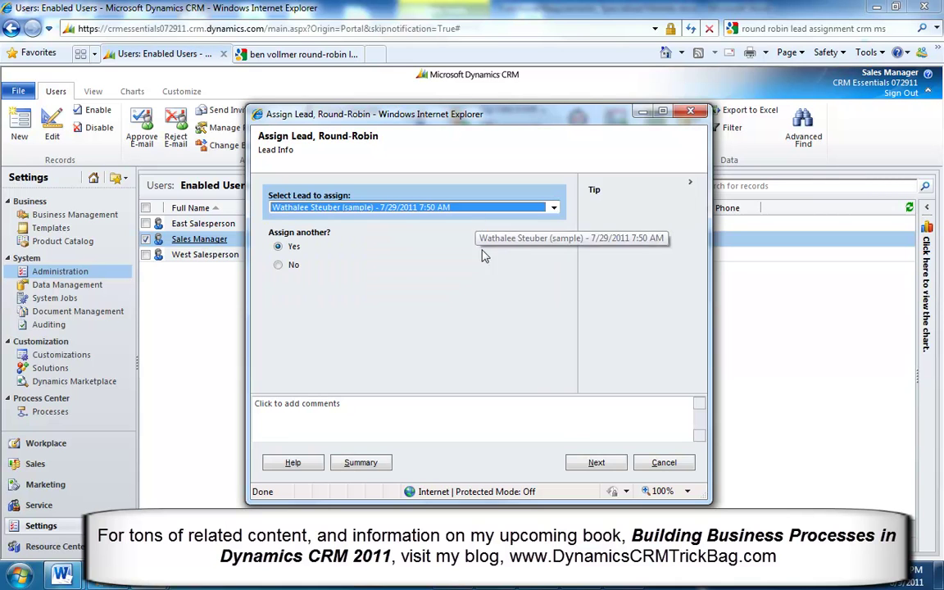
{"action": "left_click", "coordinate": [597, 464]}
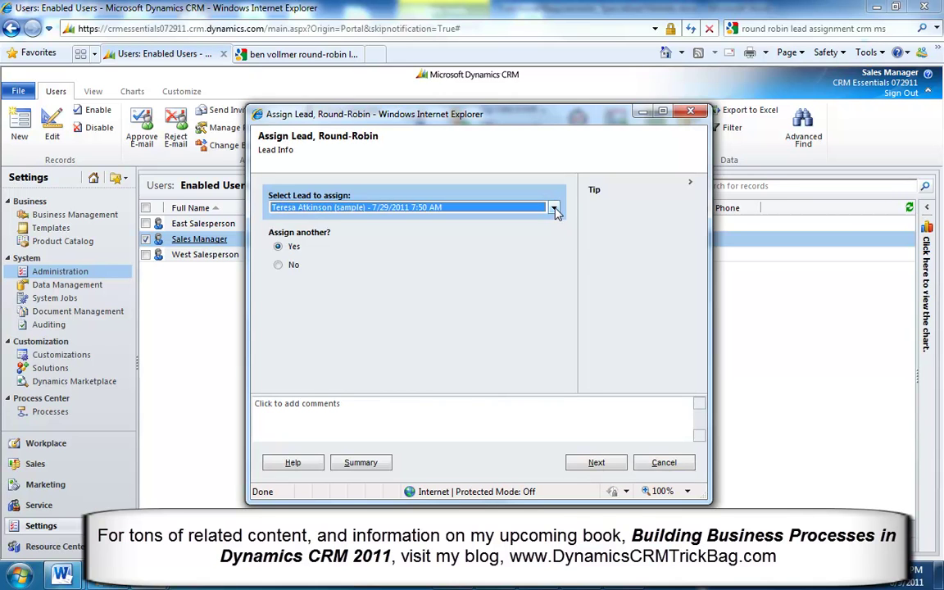
{"action": "left_click", "coordinate": [554, 209]}
{"action": "left_click", "coordinate": [502, 220]}
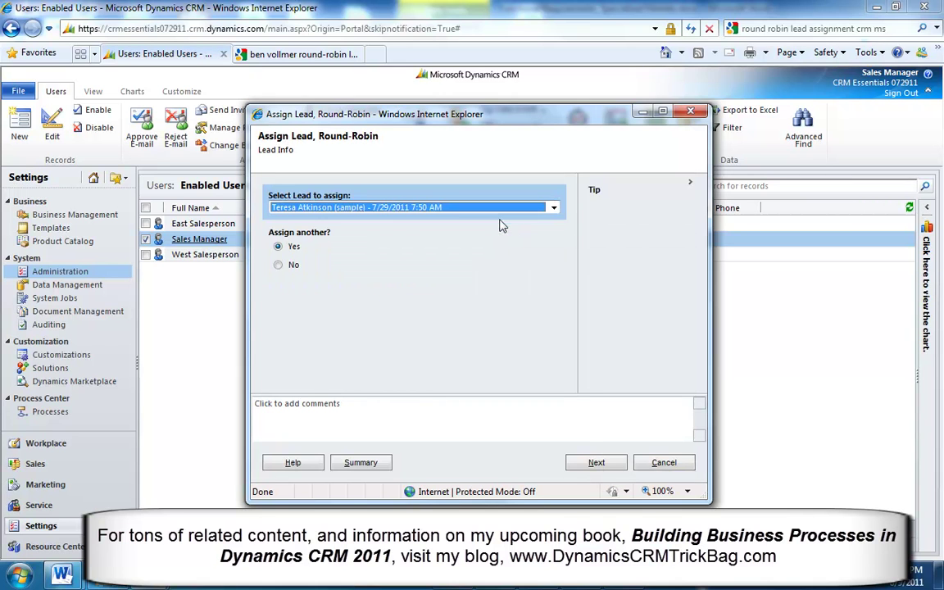
{"action": "left_click", "coordinate": [599, 464]}
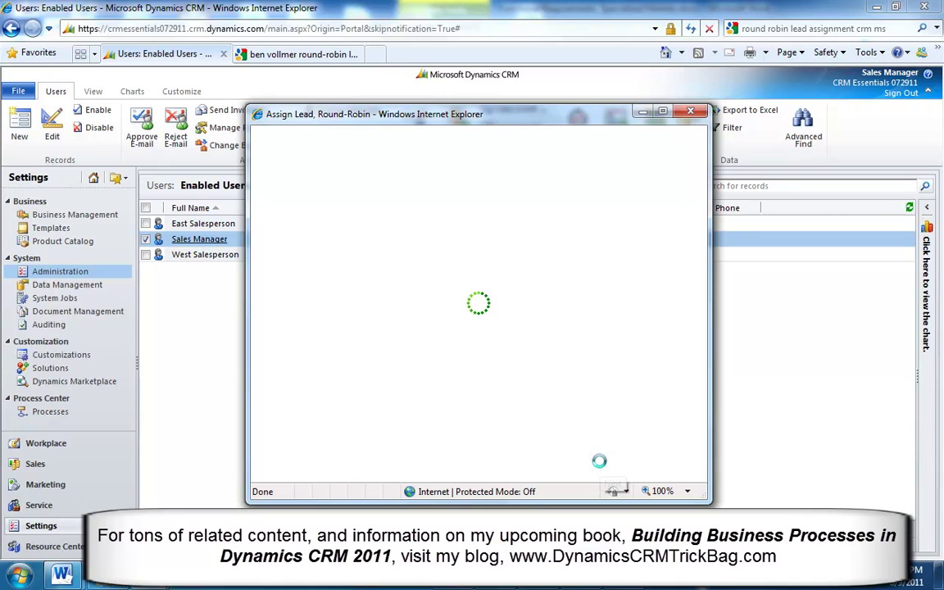
- Assign the first remaining lead with Assign another set to No, and finish the round-robin dialog
{"action": "left_click", "coordinate": [554, 209]}
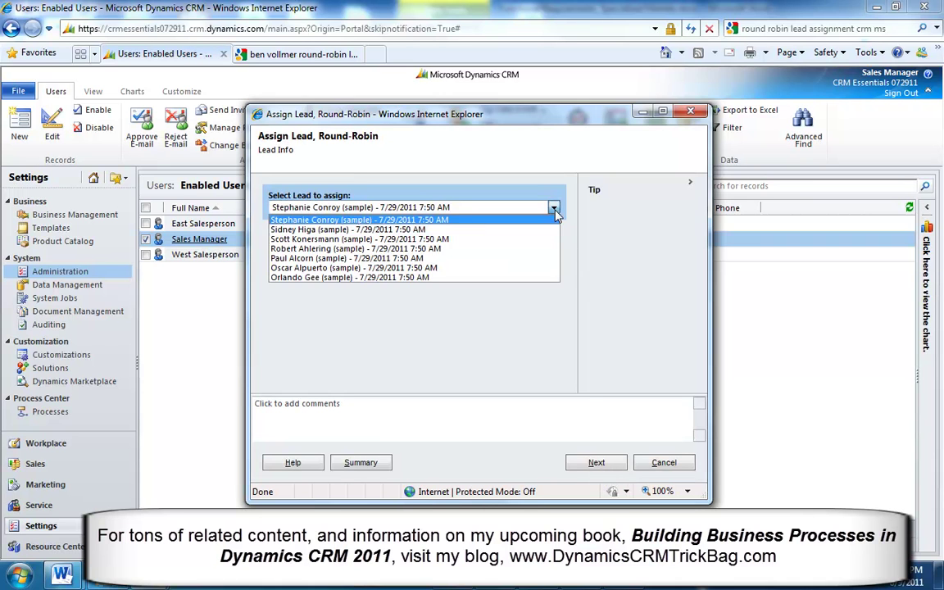
{"action": "left_click", "coordinate": [463, 219]}
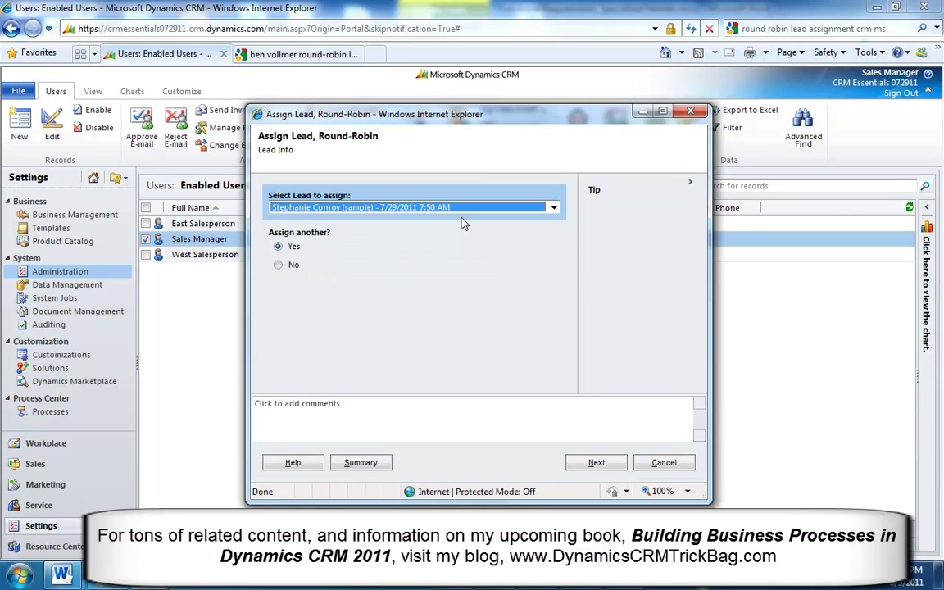
{"action": "left_click", "coordinate": [279, 265]}
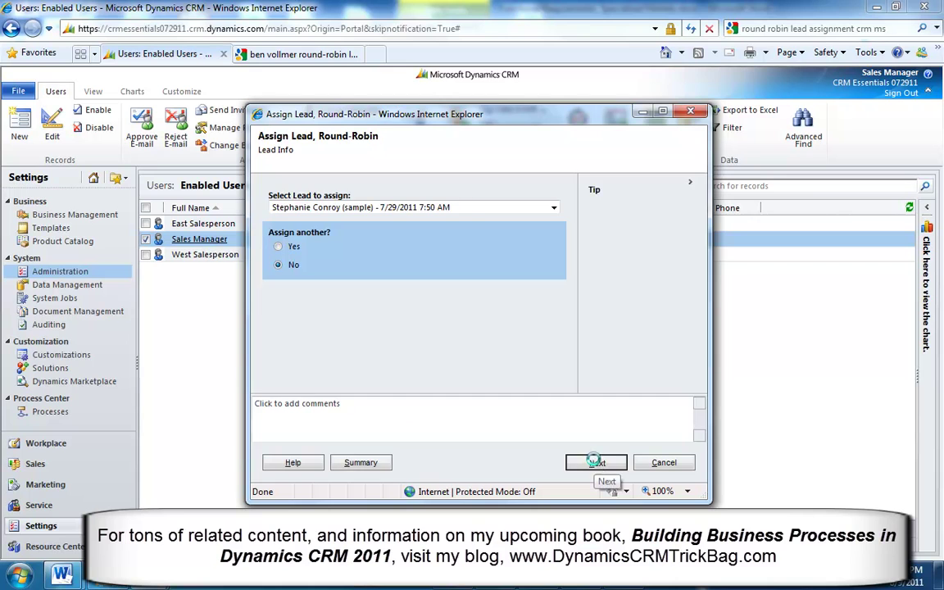
{"action": "left_click", "coordinate": [596, 462]}
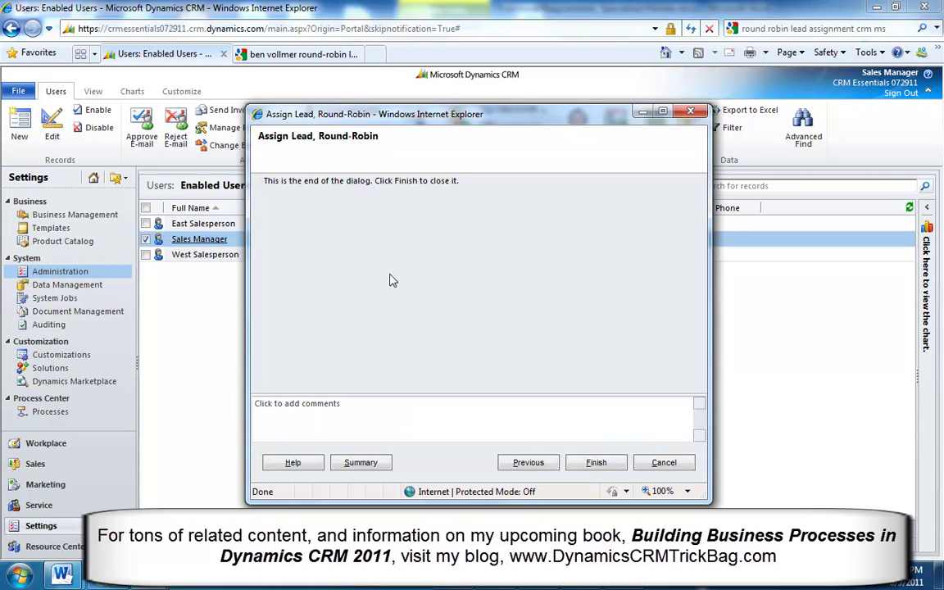
{"action": "left_click", "coordinate": [595, 463]}
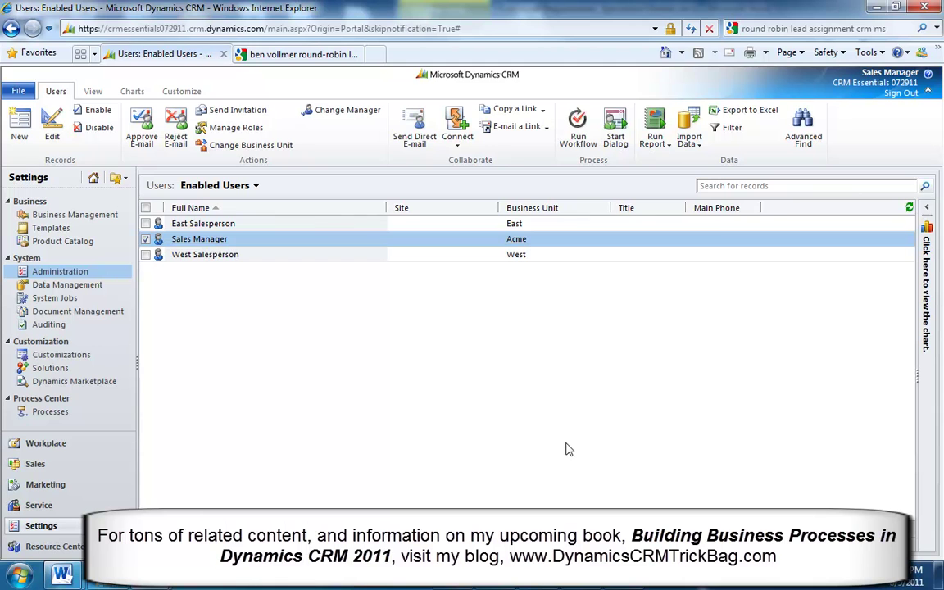
- Check the owners of the first four leads in the Open Leads view
{"action": "left_click", "coordinate": [41, 465]}
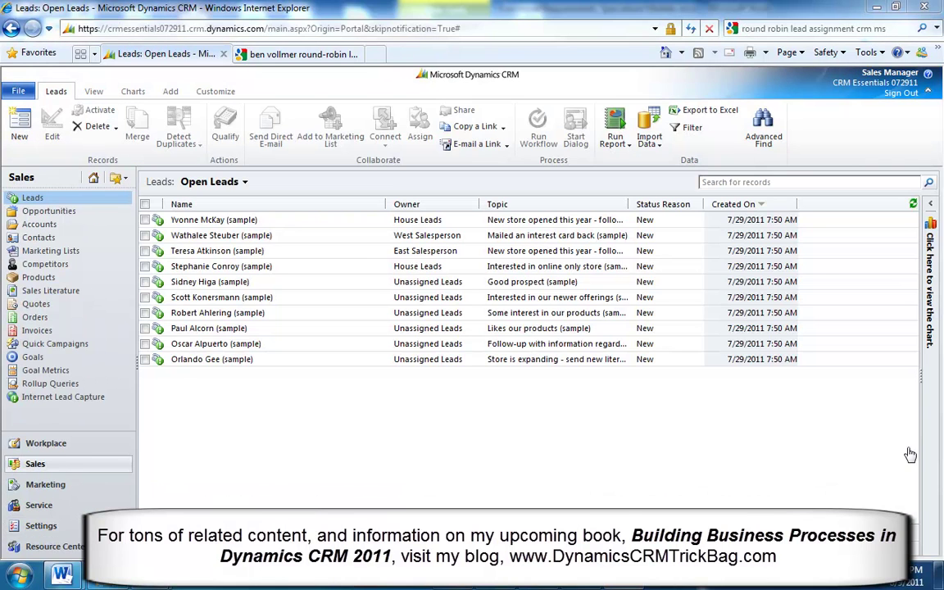
{"action": "left_click", "coordinate": [346, 225]}
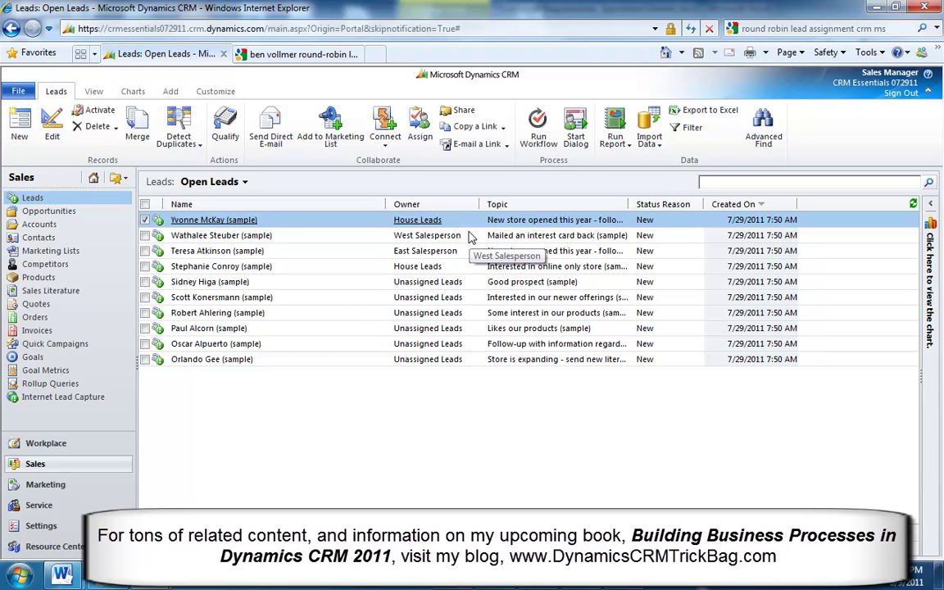
{"action": "left_click", "coordinate": [369, 239]}
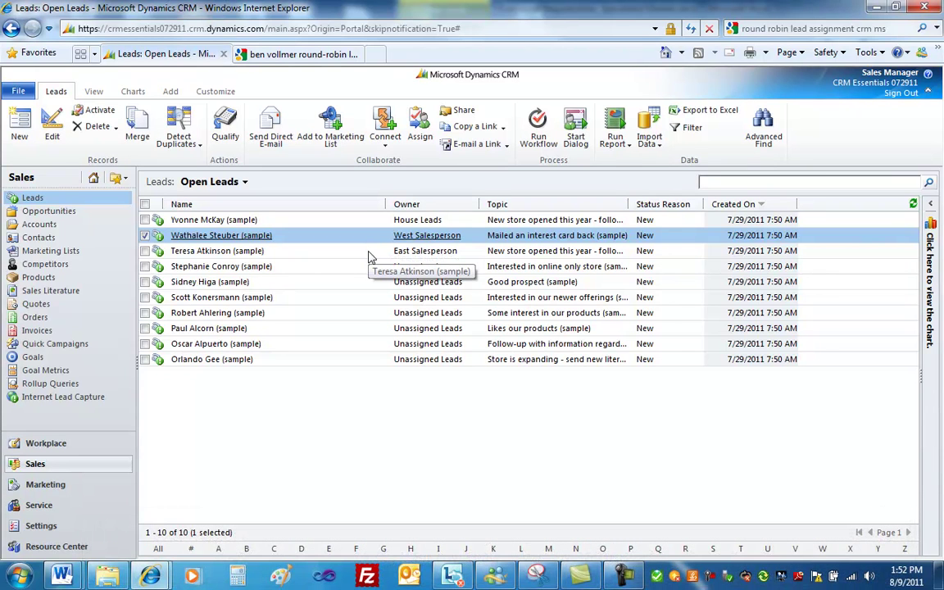
{"action": "left_click", "coordinate": [369, 254]}
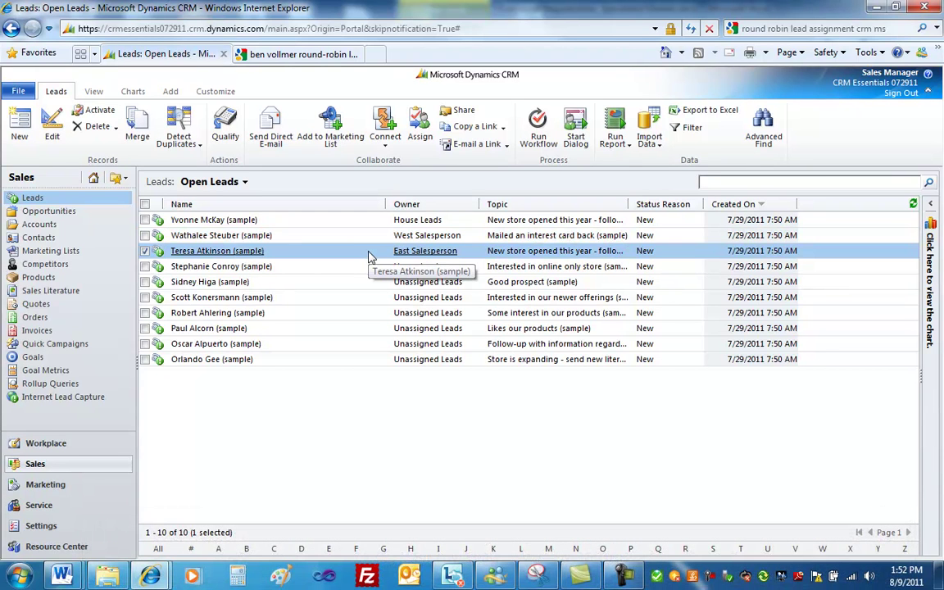
{"action": "left_click", "coordinate": [368, 268]}
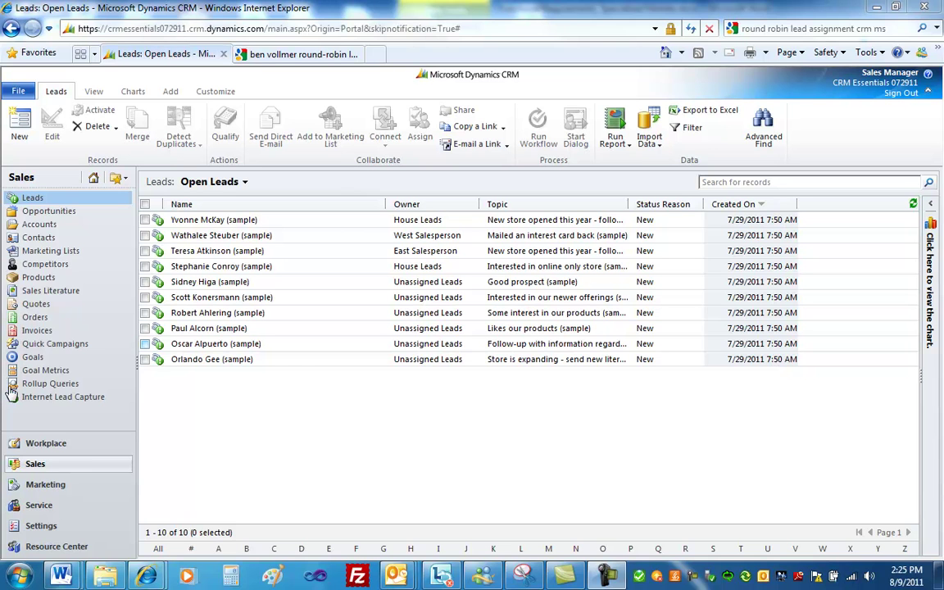
- Deactivate the Assign Lead, Round-Robin dialog process for the User entity in My Processes
{"action": "left_click", "coordinate": [69, 531]}
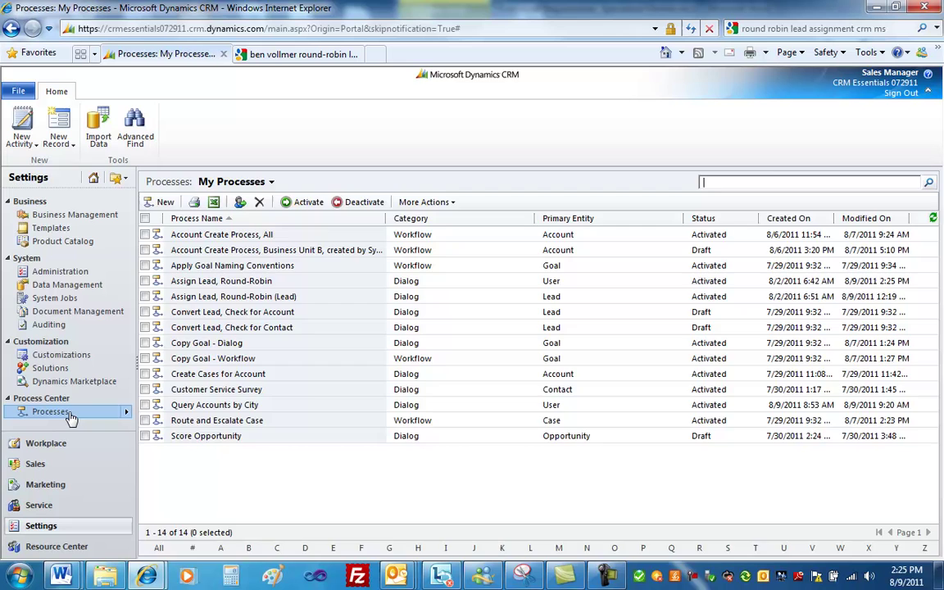
{"action": "left_click", "coordinate": [51, 411]}
{"action": "left_click", "coordinate": [302, 280]}
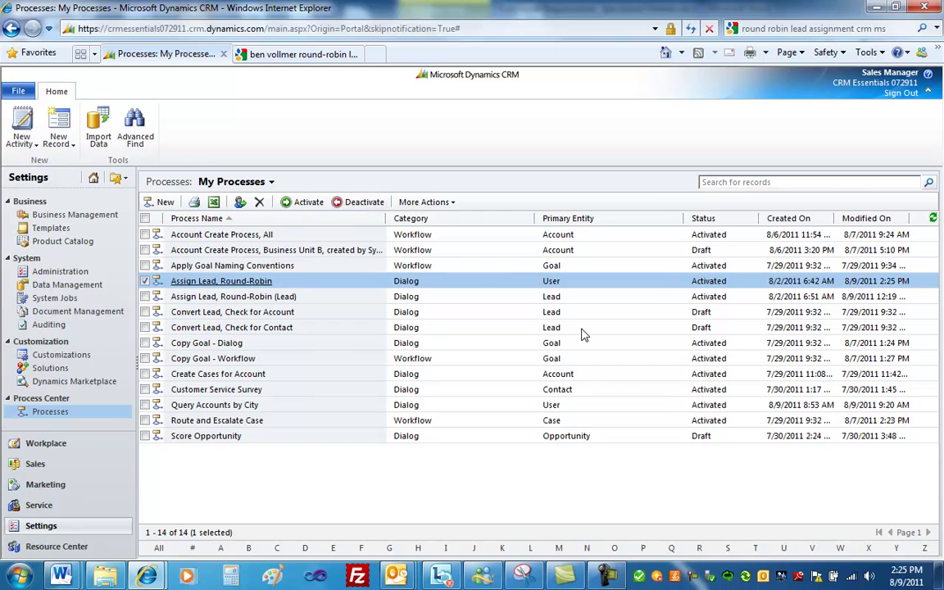
{"action": "left_click", "coordinate": [358, 201]}
{"action": "left_click", "coordinate": [558, 358]}
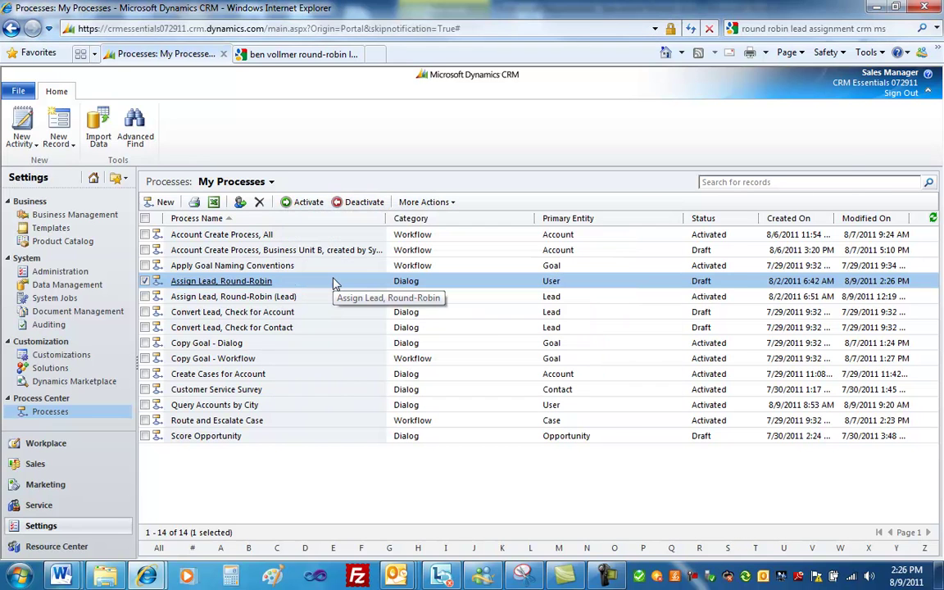
- Open the Assign Lead, Round-Robin dialog process, hide its process properties and collapse its steps to the stage headings
{"action": "double_click", "coordinate": [332, 281]}
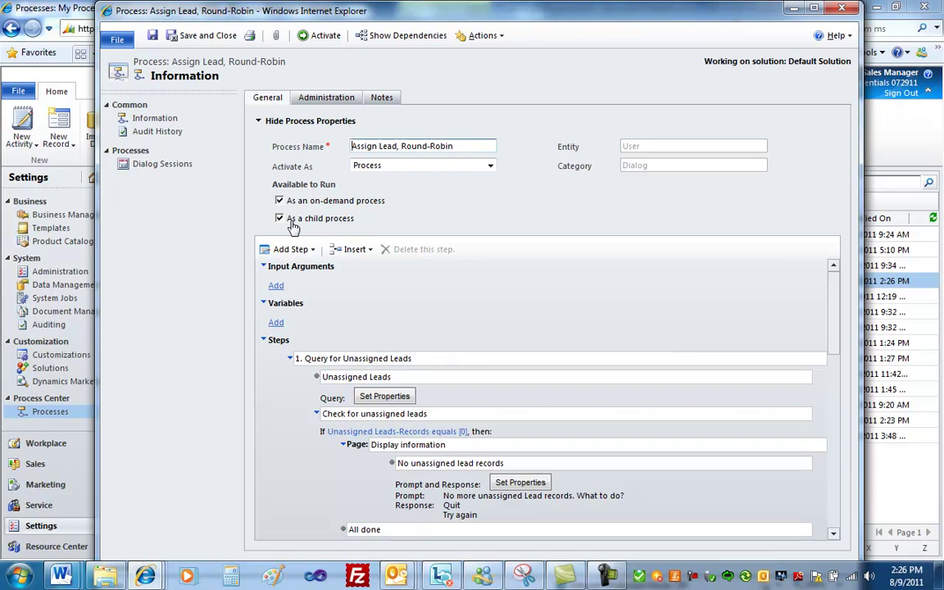
{"action": "left_click", "coordinate": [261, 122]}
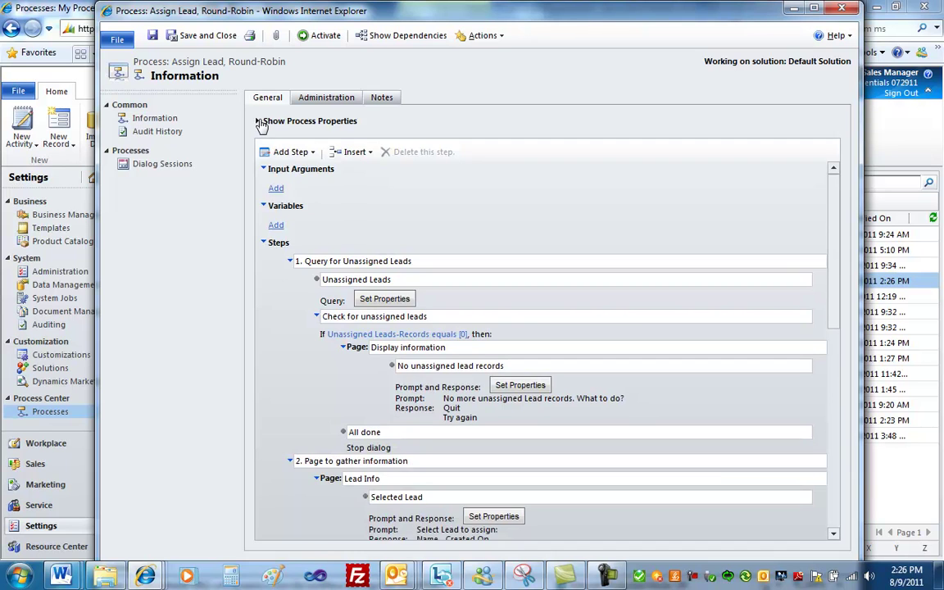
{"action": "left_click", "coordinate": [291, 264]}
{"action": "left_click", "coordinate": [440, 267]}
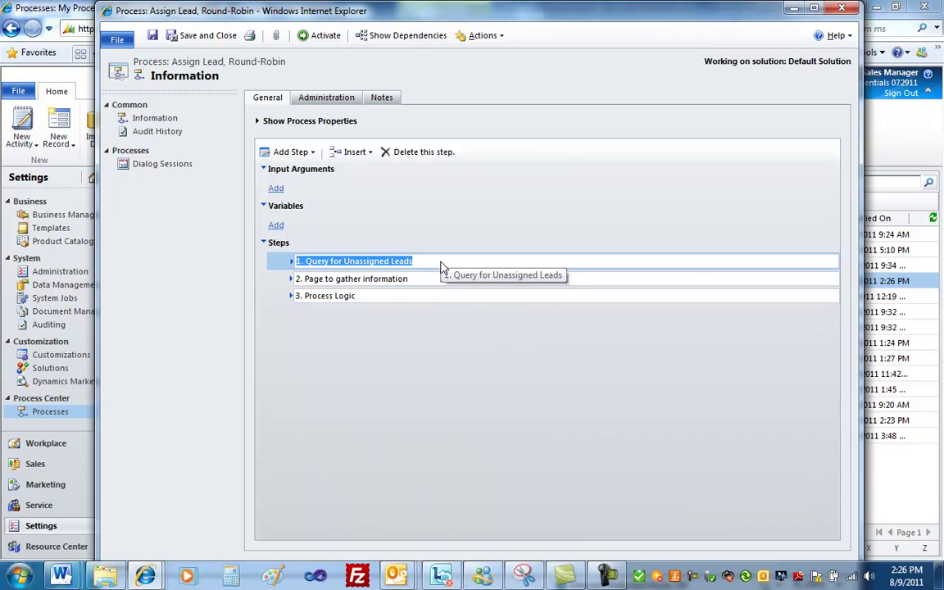
- Expand the Query for Unassigned Leads stage and examine its Unassigned Leads query and Check for unassigned leads condition
{"action": "left_click", "coordinate": [292, 262]}
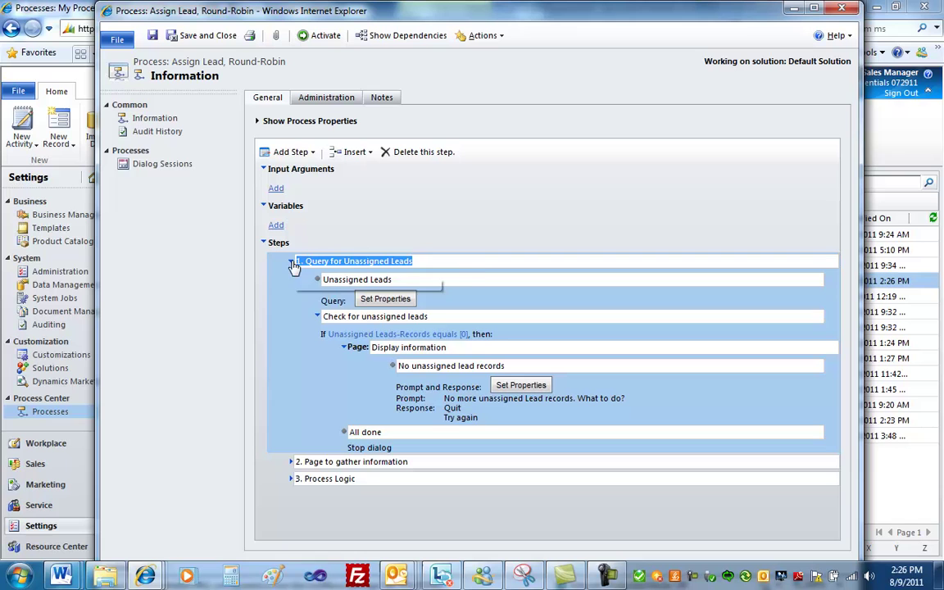
{"action": "left_click", "coordinate": [476, 279]}
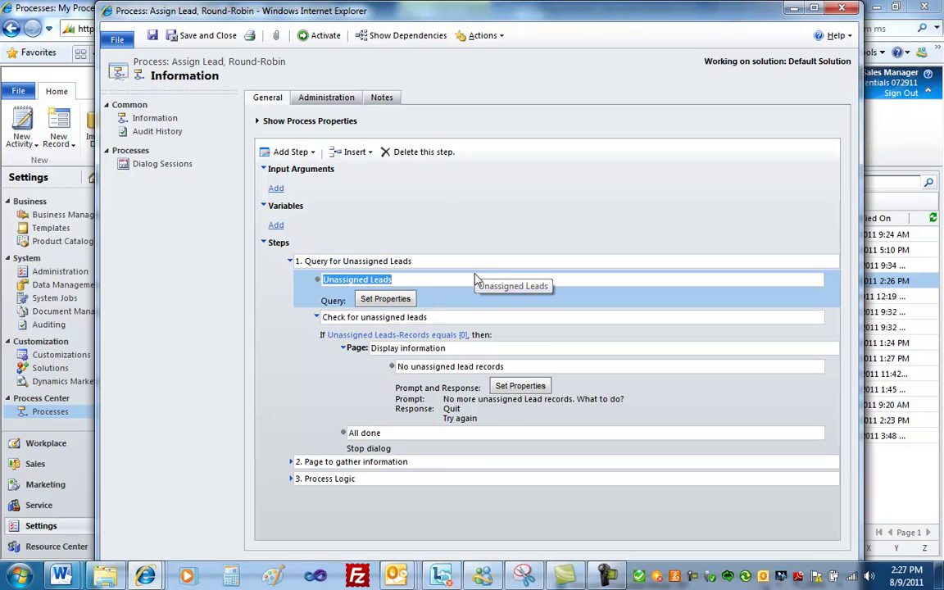
{"action": "left_click", "coordinate": [468, 320]}
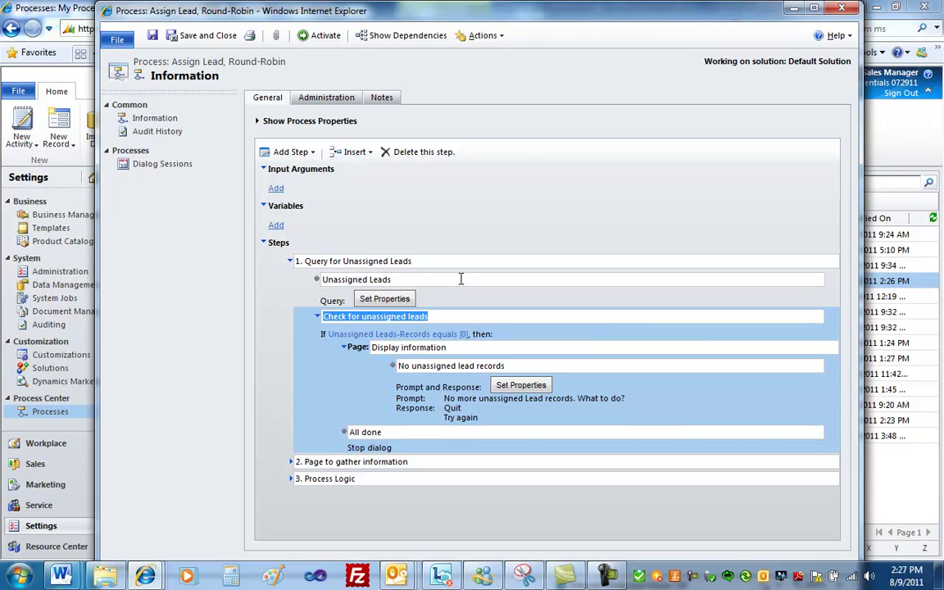
- Review the Unassigned Leads query's criteria, preview the records it finds, and save and close the query
{"action": "left_click", "coordinate": [383, 303]}
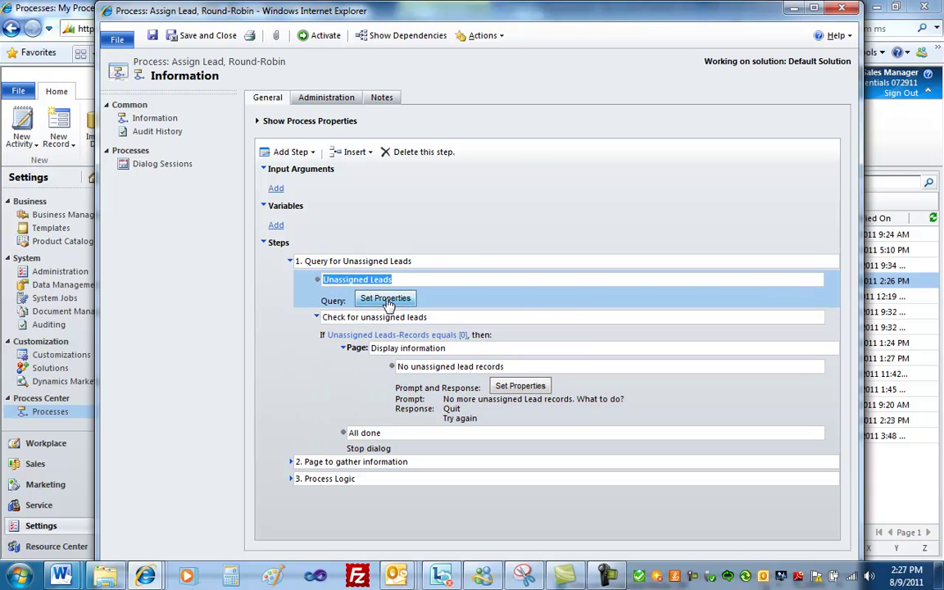
{"action": "left_click", "coordinate": [389, 304]}
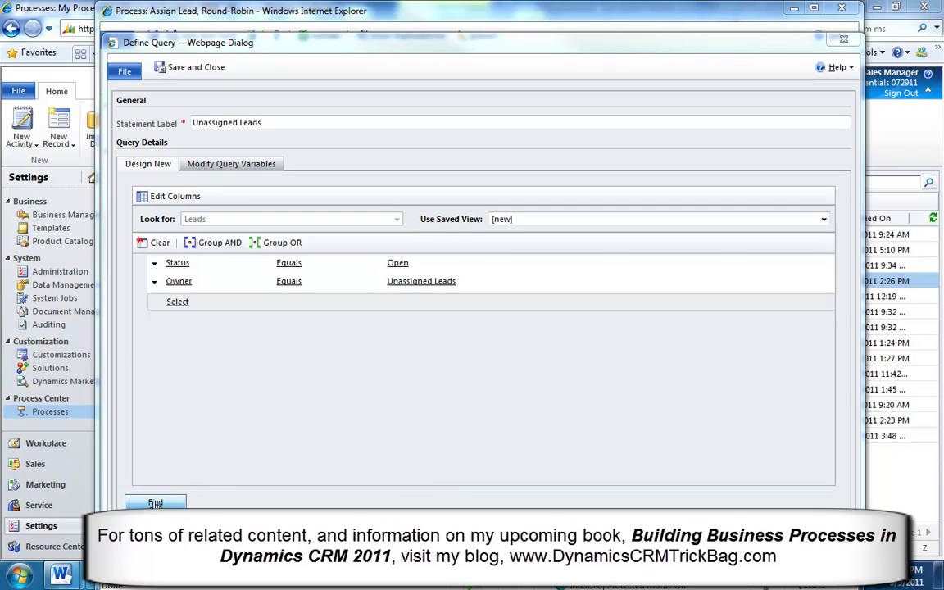
{"action": "left_click", "coordinate": [154, 502]}
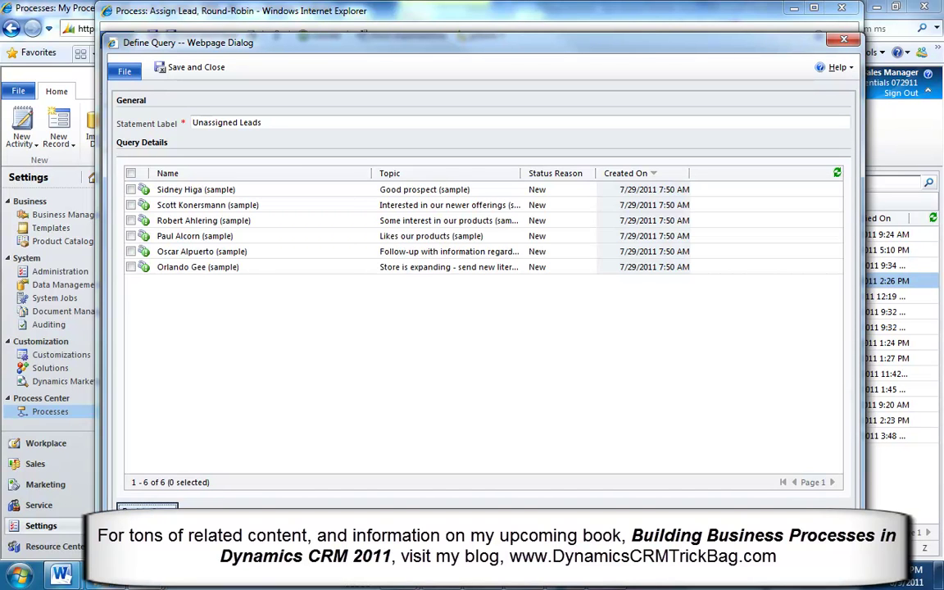
{"action": "left_click", "coordinate": [147, 510]}
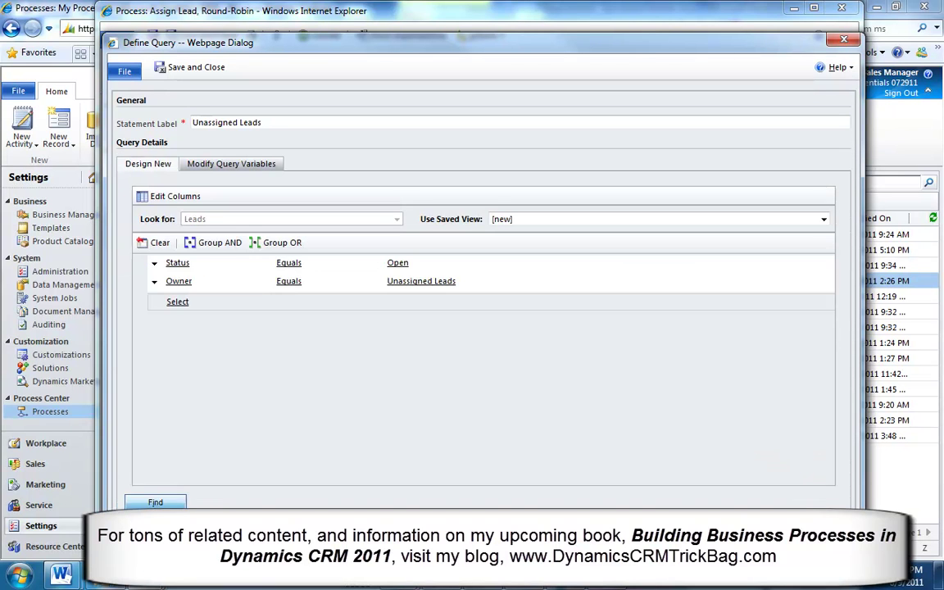
{"action": "left_click", "coordinate": [185, 67]}
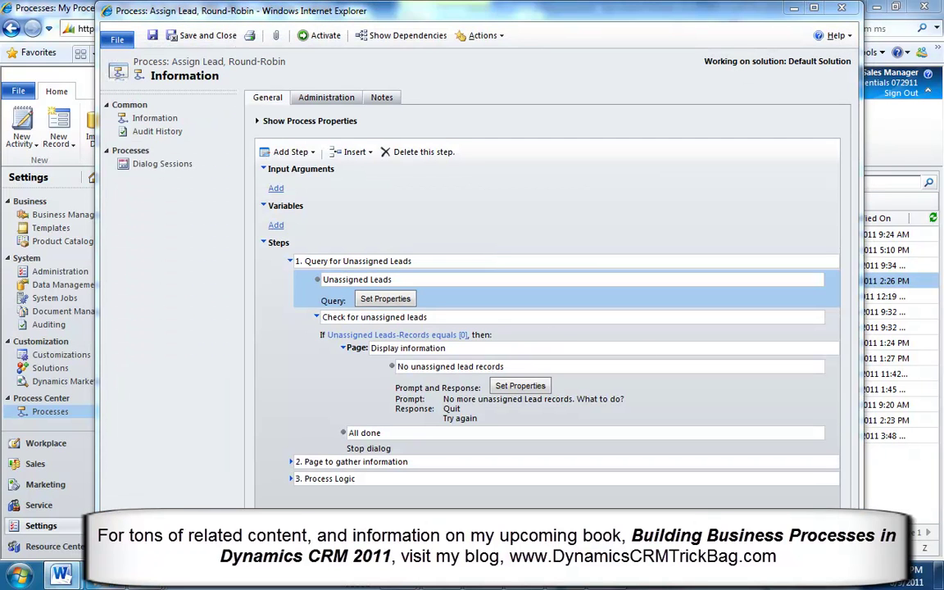
- Specify the Check for unassigned leads condition as Unassigned Leads, Records, Equals, 0, and save and close it
{"action": "left_click", "coordinate": [500, 323]}
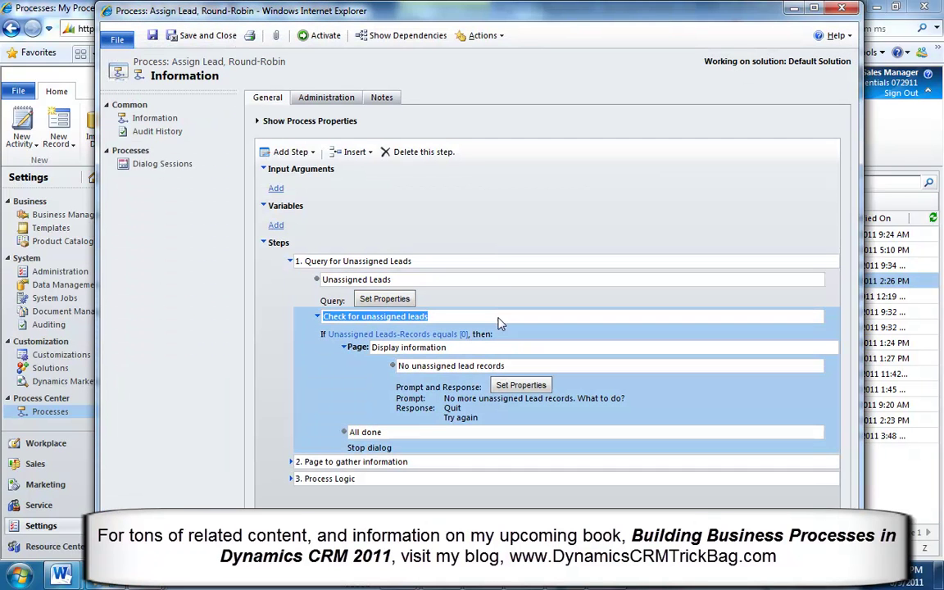
{"action": "left_click", "coordinate": [384, 336]}
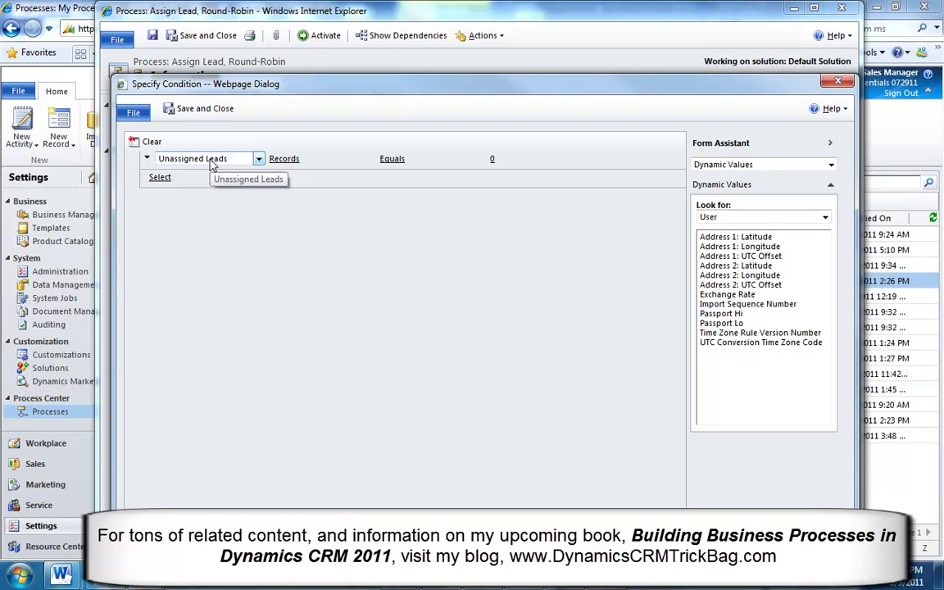
{"action": "left_click", "coordinate": [211, 161]}
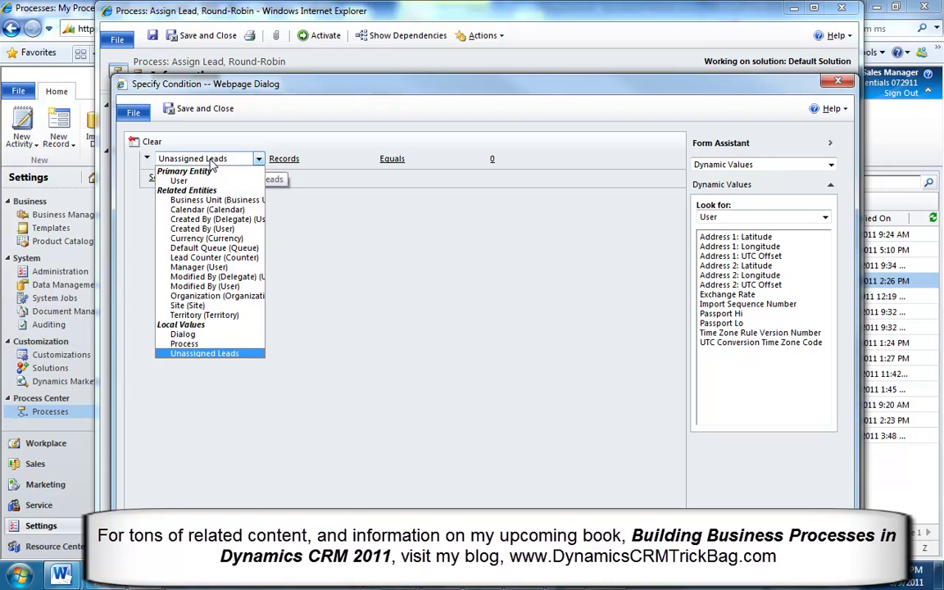
{"action": "left_click", "coordinate": [196, 354]}
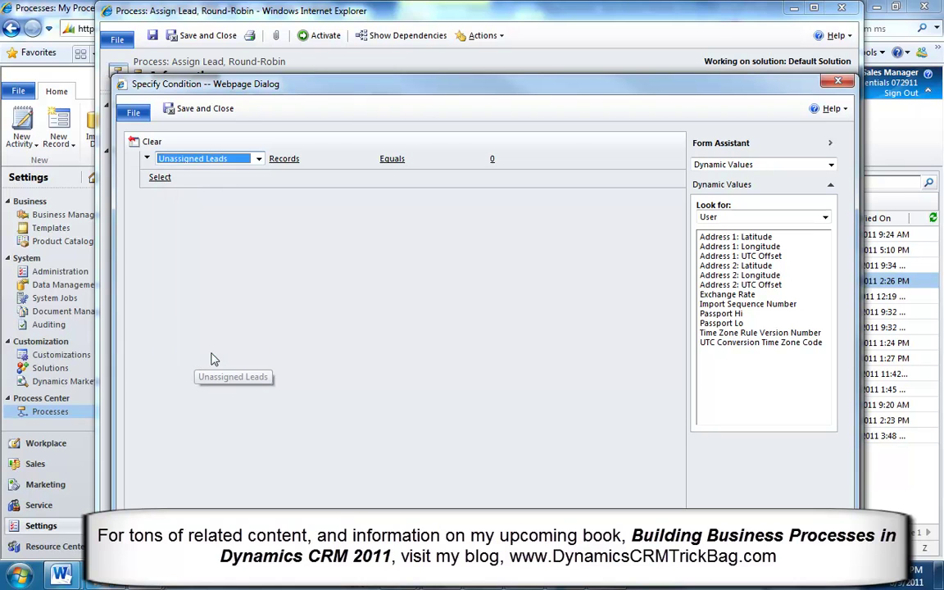
{"action": "left_click", "coordinate": [282, 158]}
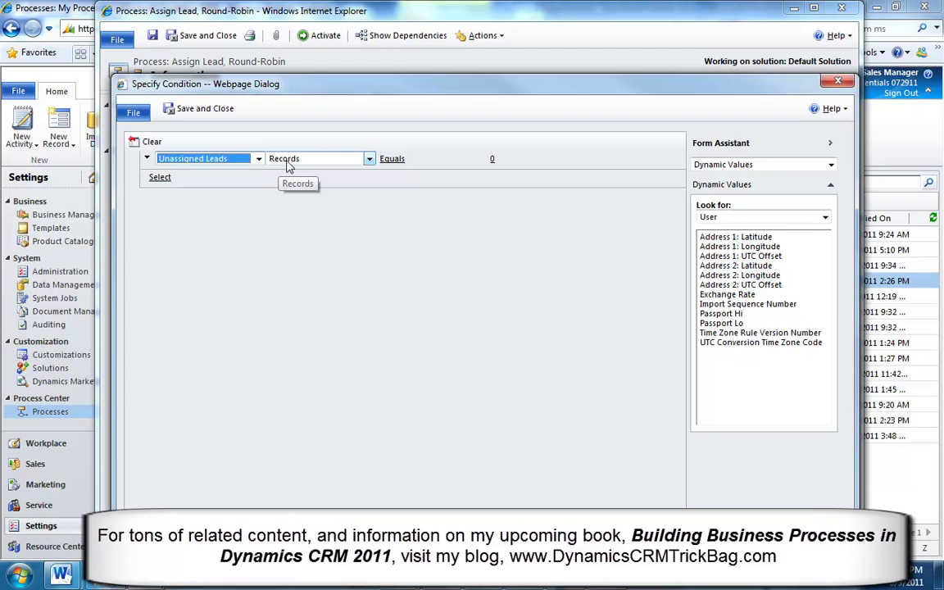
{"action": "left_click", "coordinate": [288, 166]}
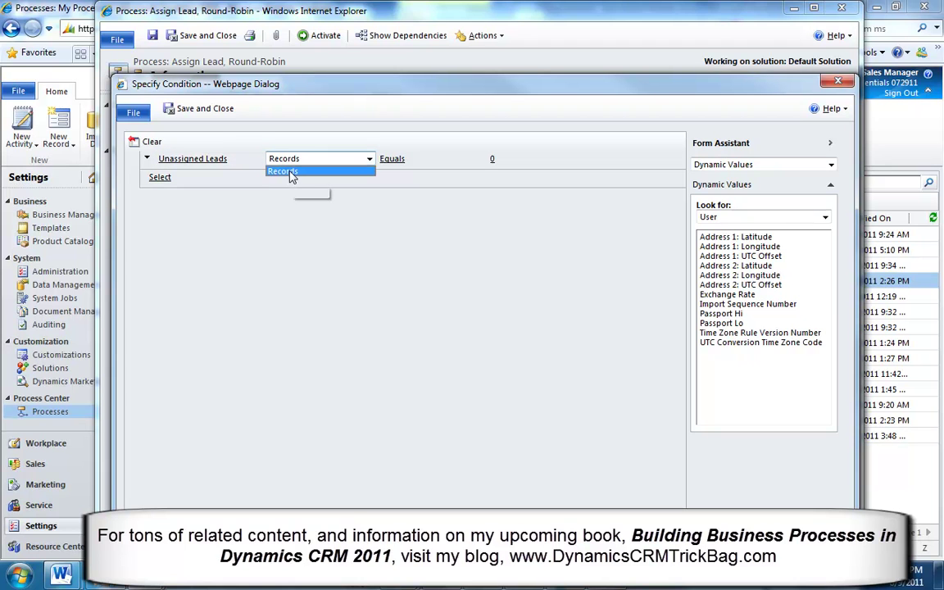
{"action": "left_click", "coordinate": [292, 175]}
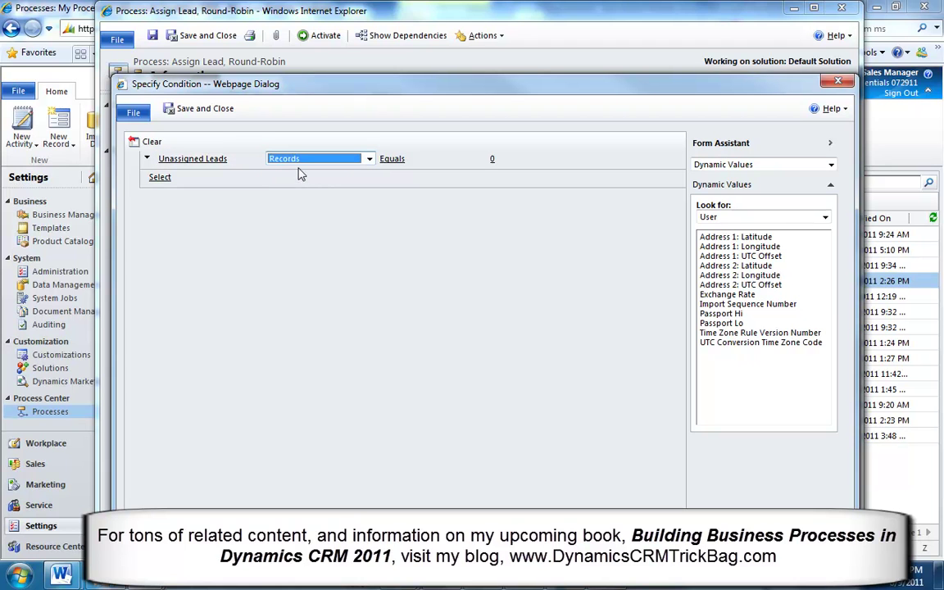
{"action": "left_click", "coordinate": [395, 161]}
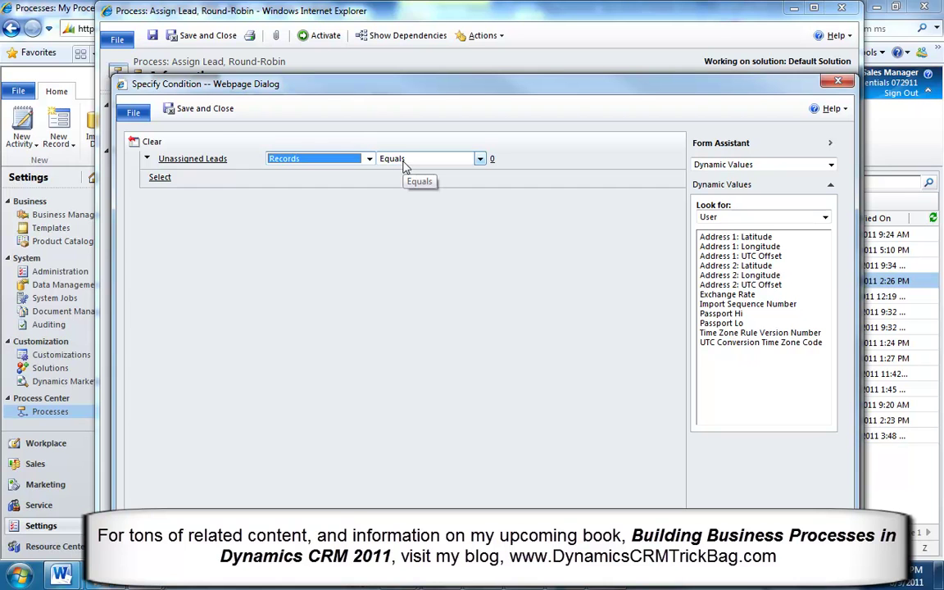
{"action": "left_click", "coordinate": [404, 167]}
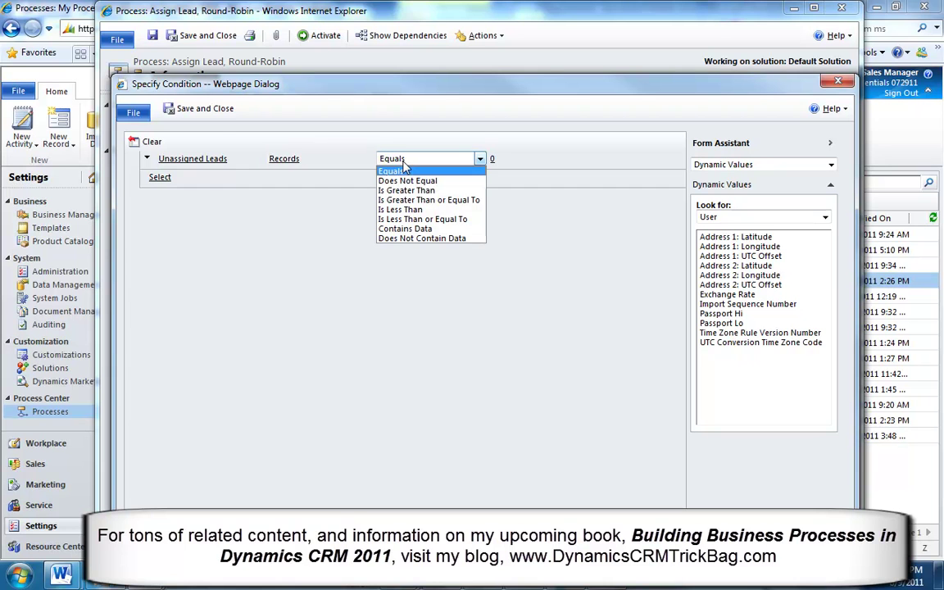
{"action": "left_click", "coordinate": [392, 170]}
{"action": "left_click", "coordinate": [558, 160]}
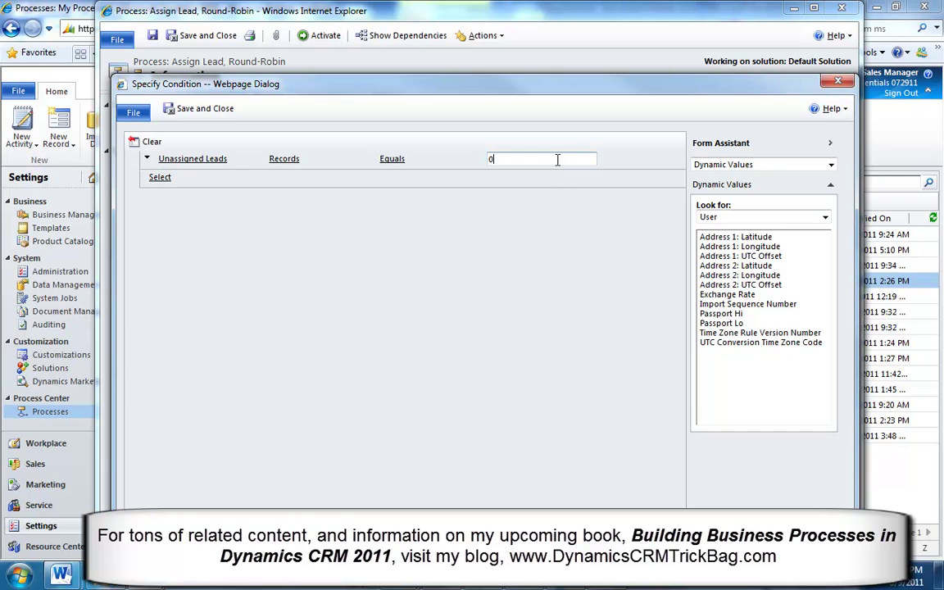
{"action": "left_click", "coordinate": [200, 108]}
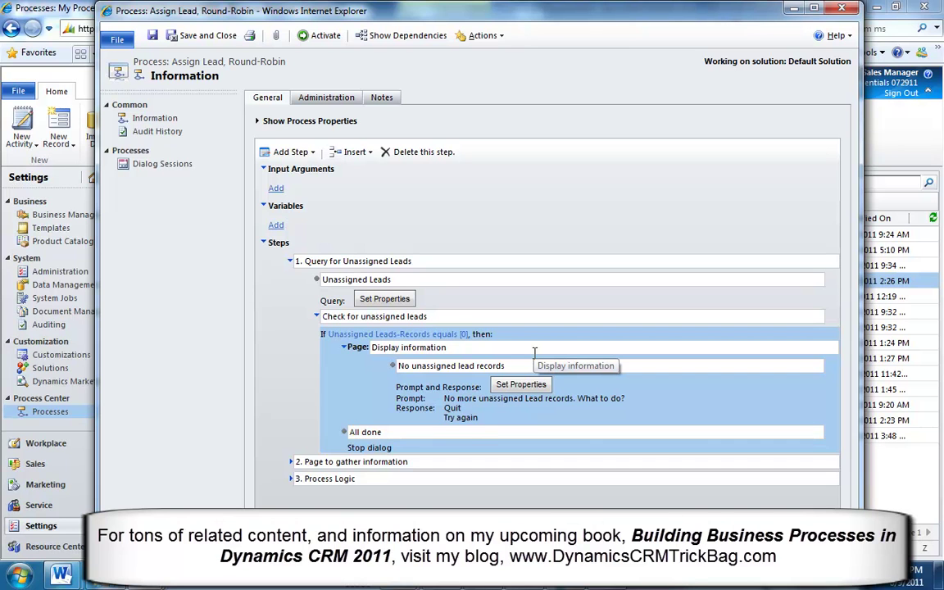
- Check the All done action, collapse the first stage, and examine the Lead Info page under Page to gather information
{"action": "left_click", "coordinate": [445, 433]}
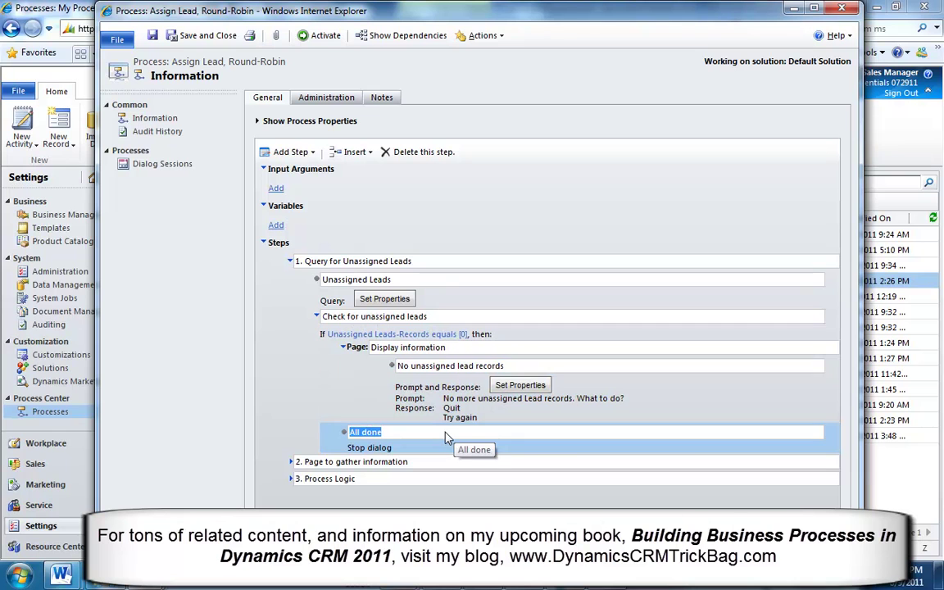
{"action": "left_click", "coordinate": [292, 261]}
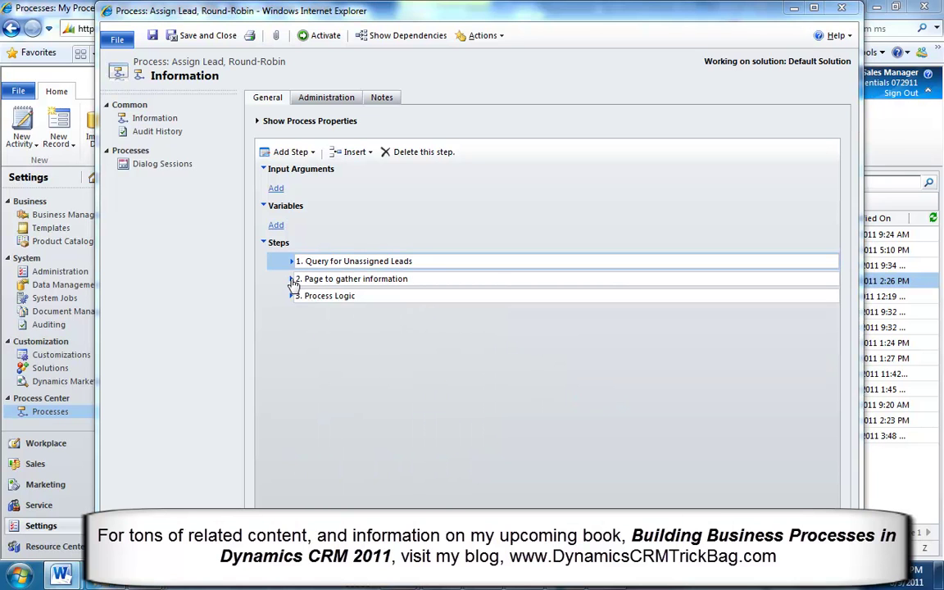
{"action": "left_click", "coordinate": [292, 280]}
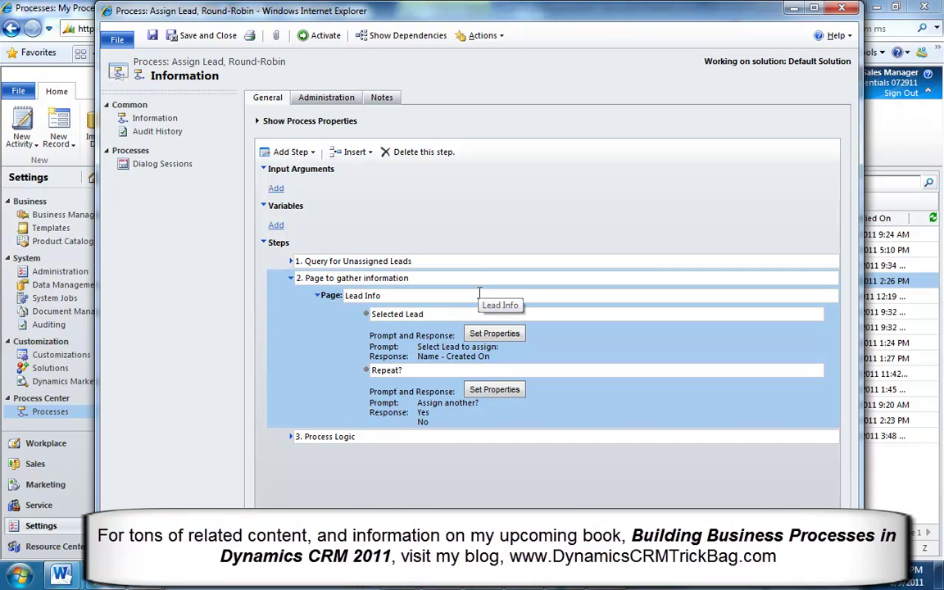
{"action": "left_click", "coordinate": [480, 295]}
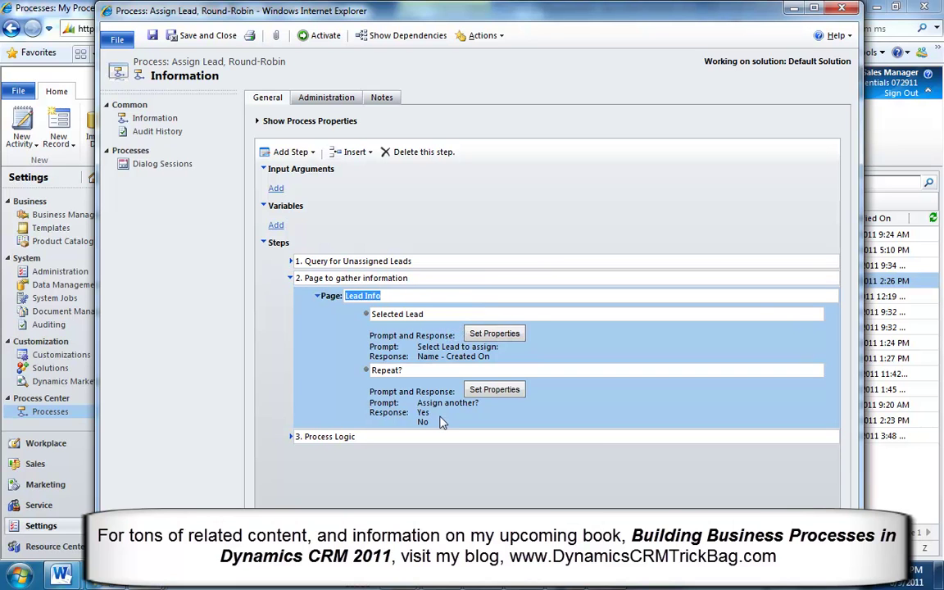
- Review the Selected Lead prompt's label and text, and supply its response values from Query CRM data using the Unassigned Leads query variable
{"action": "left_click", "coordinate": [440, 315]}
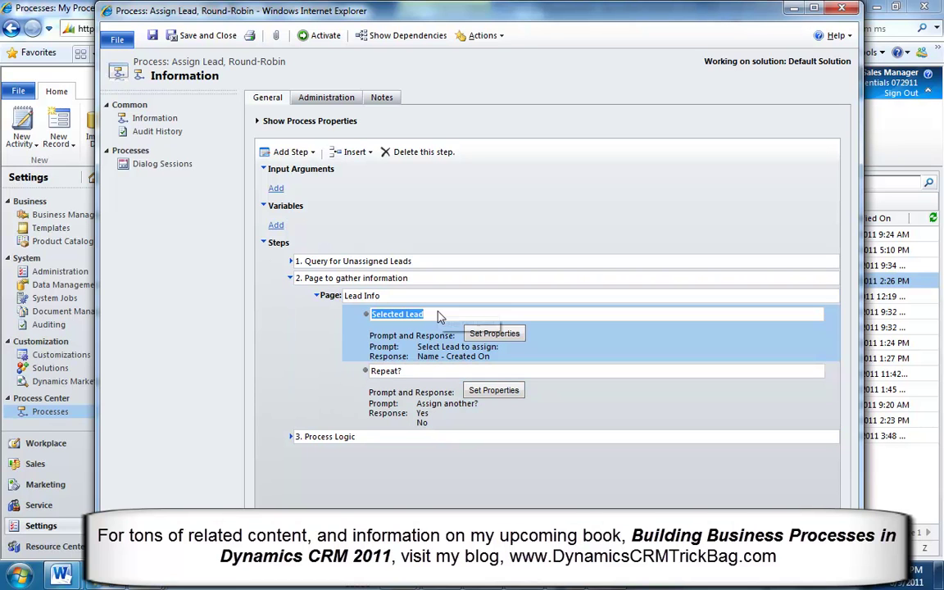
{"action": "left_click", "coordinate": [493, 336]}
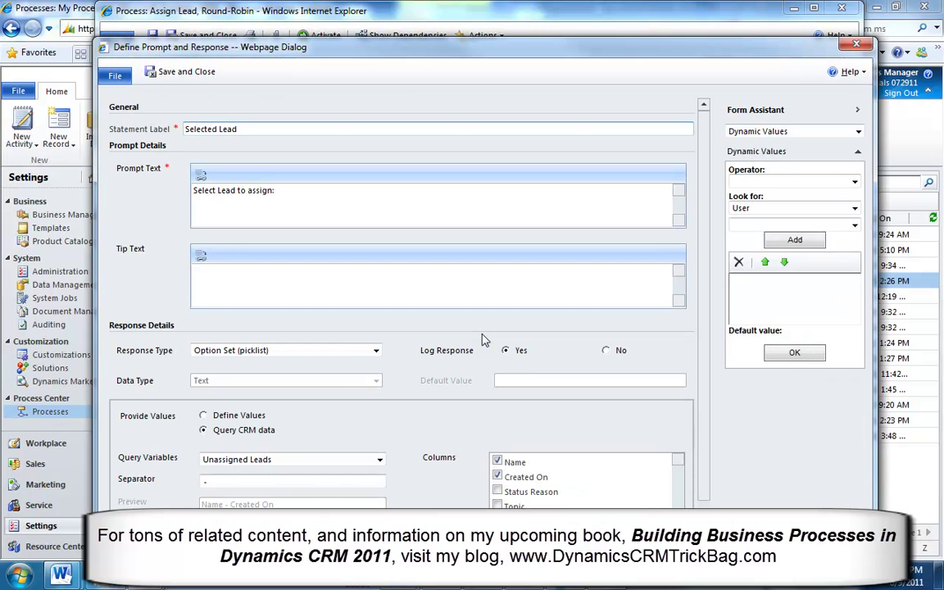
{"action": "left_click", "coordinate": [278, 132]}
{"action": "left_click", "coordinate": [293, 190]}
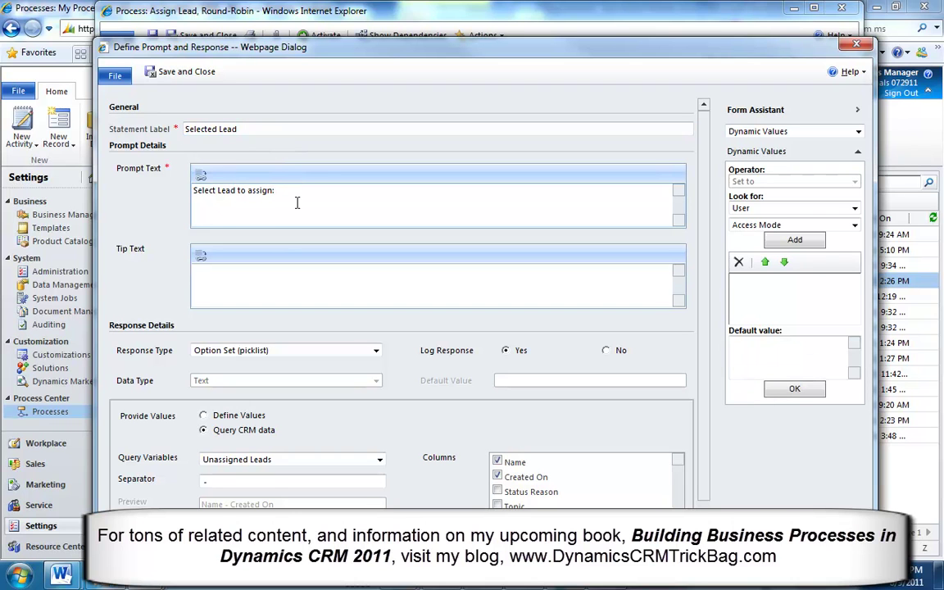
{"action": "left_click", "coordinate": [274, 277]}
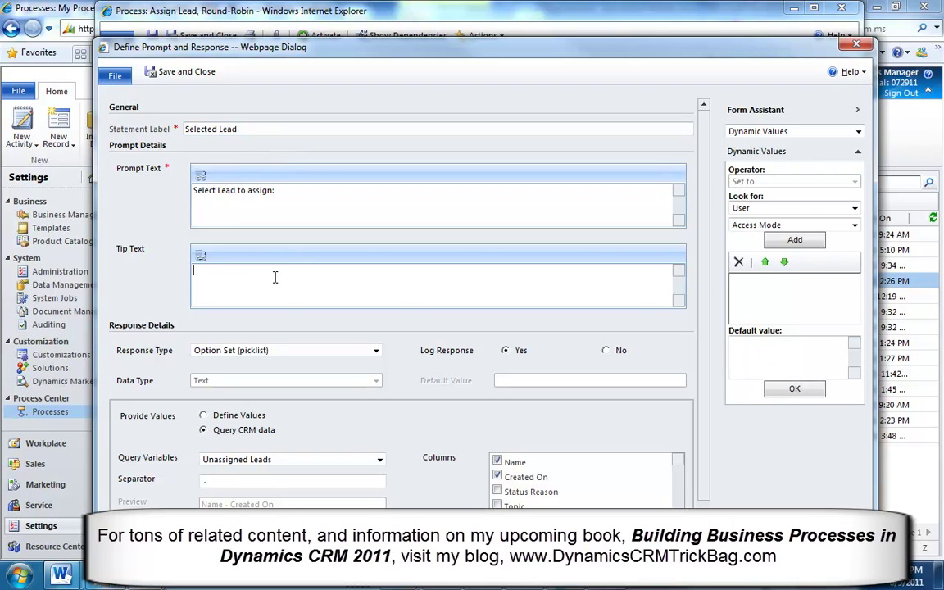
{"action": "left_click", "coordinate": [202, 432]}
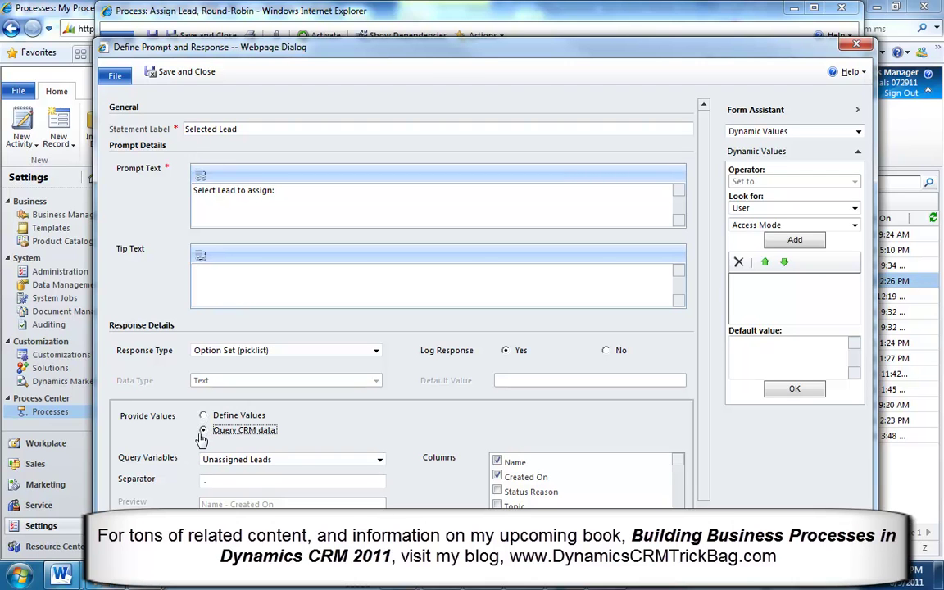
{"action": "left_click", "coordinate": [264, 461]}
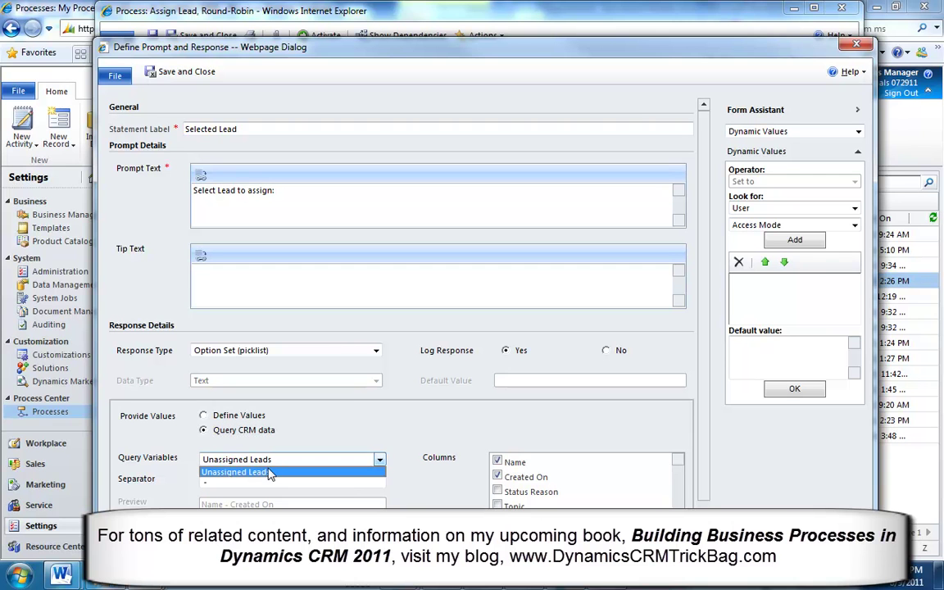
{"action": "left_click", "coordinate": [273, 473]}
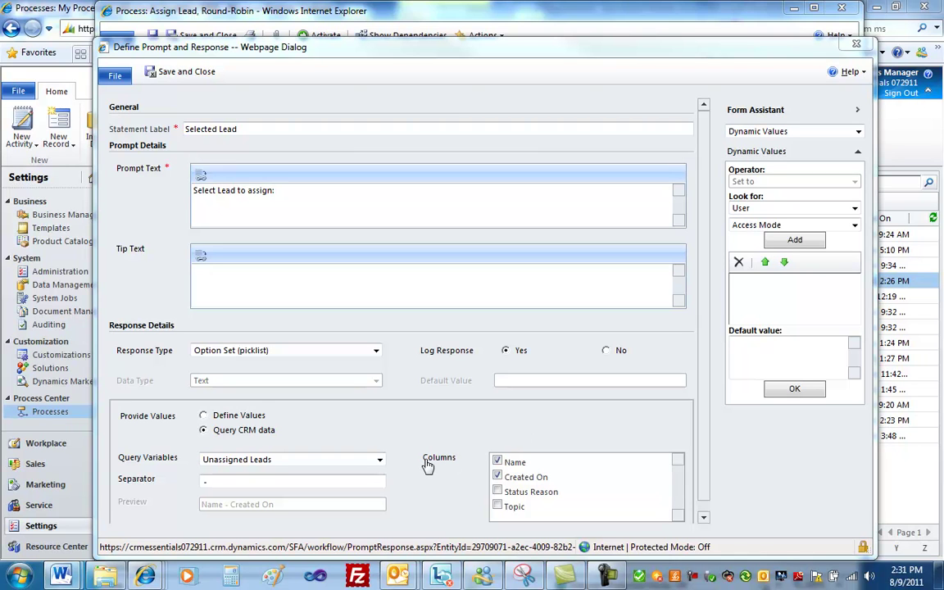
- Try the Selected Lead response without the Created On column and the separator, and save and close the prompt definition
{"action": "left_click", "coordinate": [498, 478]}
{"action": "left_click", "coordinate": [497, 478]}
{"action": "left_click", "coordinate": [297, 481]}
{"action": "key", "text": "BackSpace"}
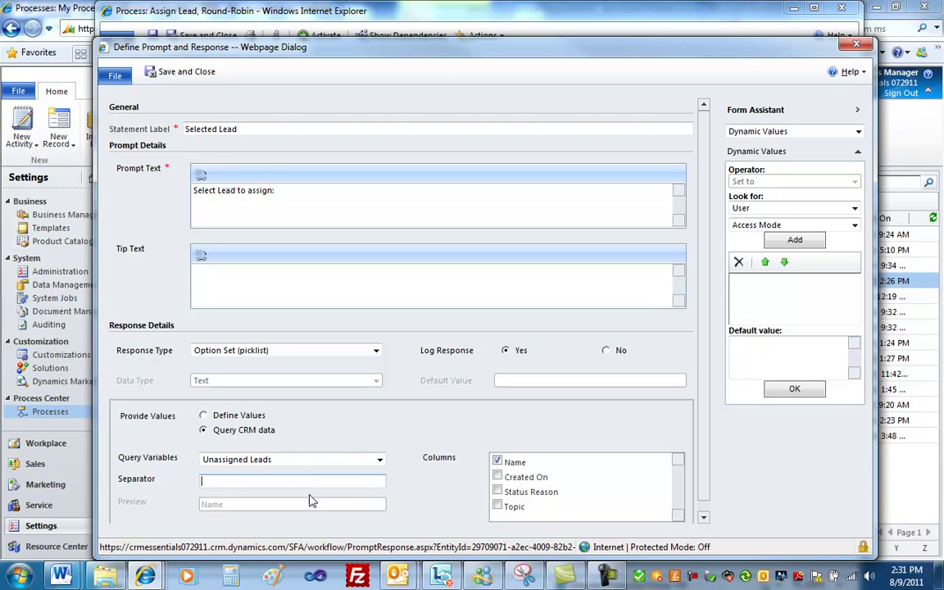
{"action": "left_click", "coordinate": [182, 73]}
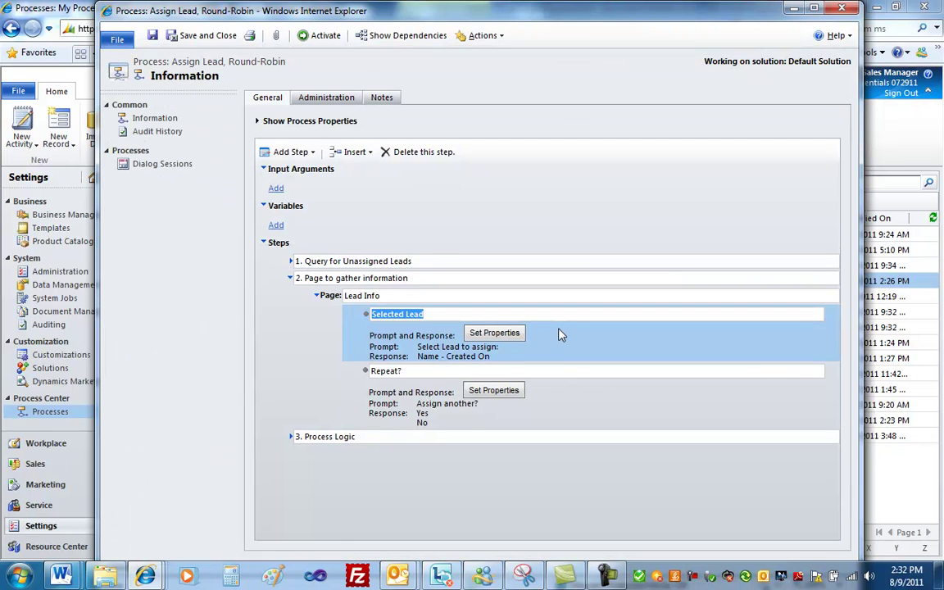
- Examine the Repeat? prompt and its responses on the Lead Info page, and collapse the Page to gather information stage
{"action": "left_click", "coordinate": [428, 370]}
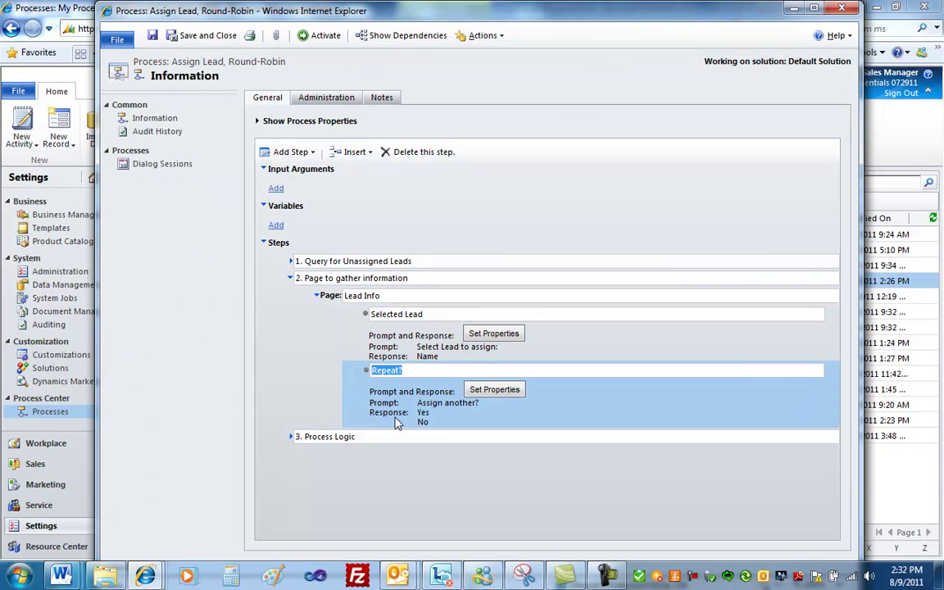
{"action": "left_click", "coordinate": [408, 371]}
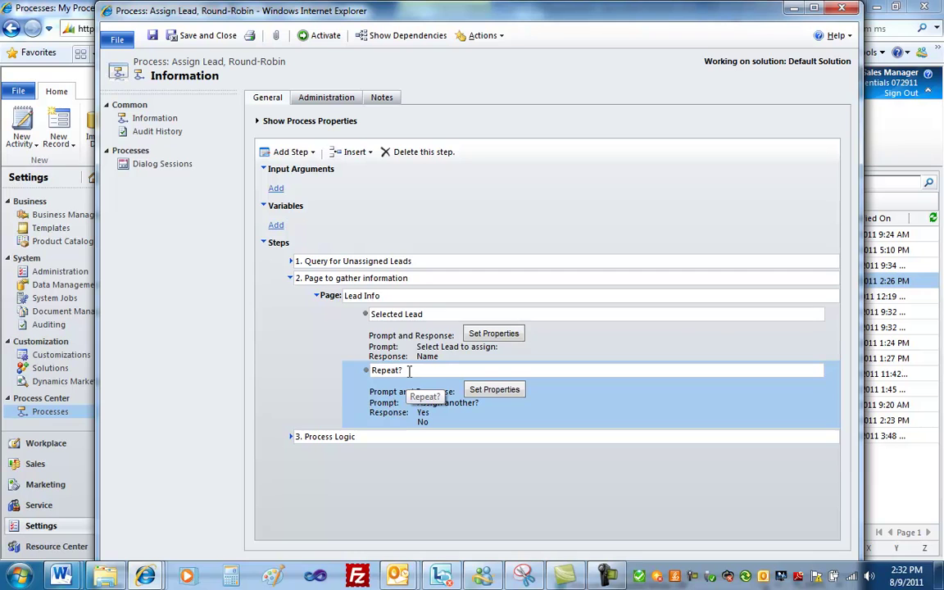
{"action": "left_click", "coordinate": [290, 278]}
{"action": "left_click", "coordinate": [355, 296]}
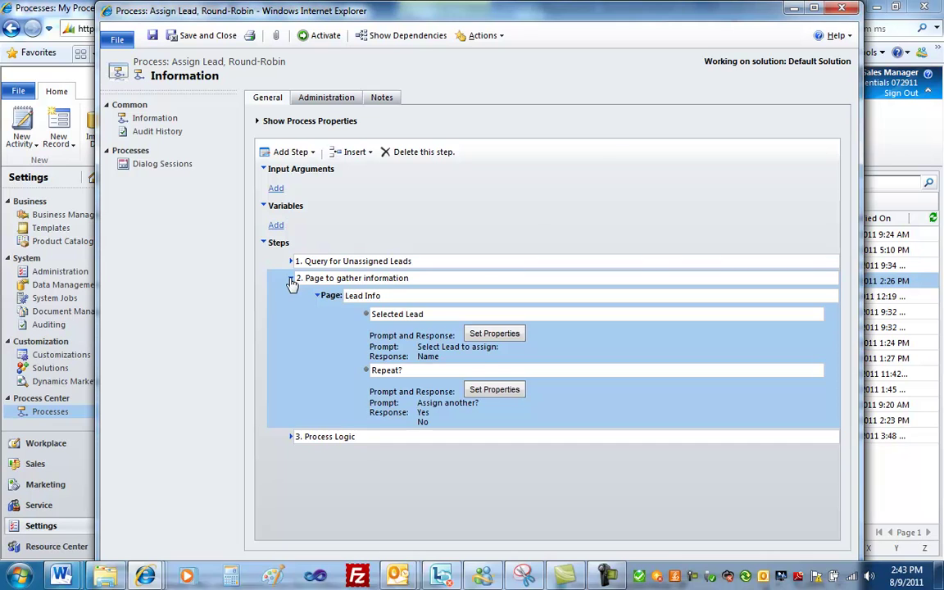
{"action": "left_click", "coordinate": [292, 281]}
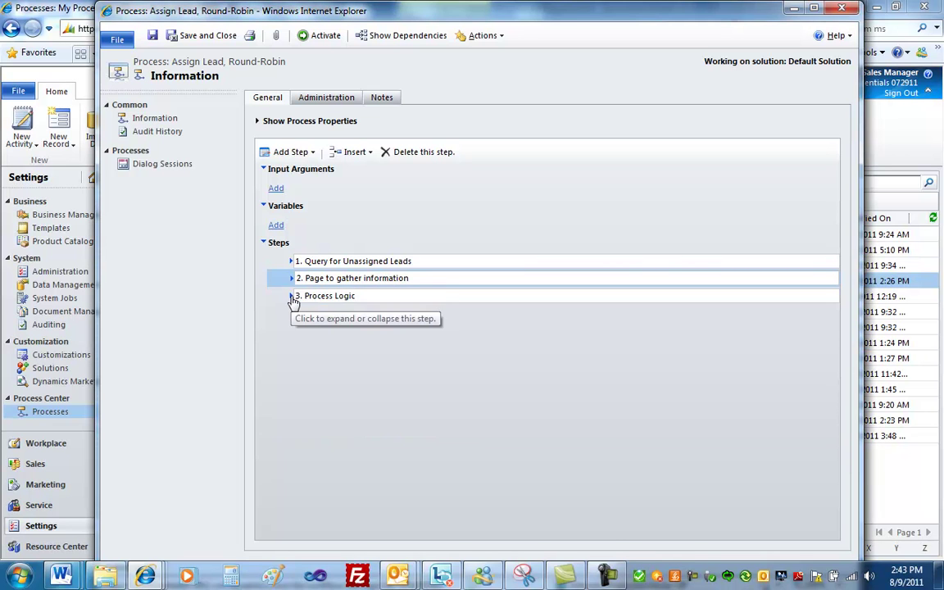
- Expand the Process Logic stage and examine the West, East and House branches of the conditional block that assigns leads
{"action": "left_click", "coordinate": [291, 297]}
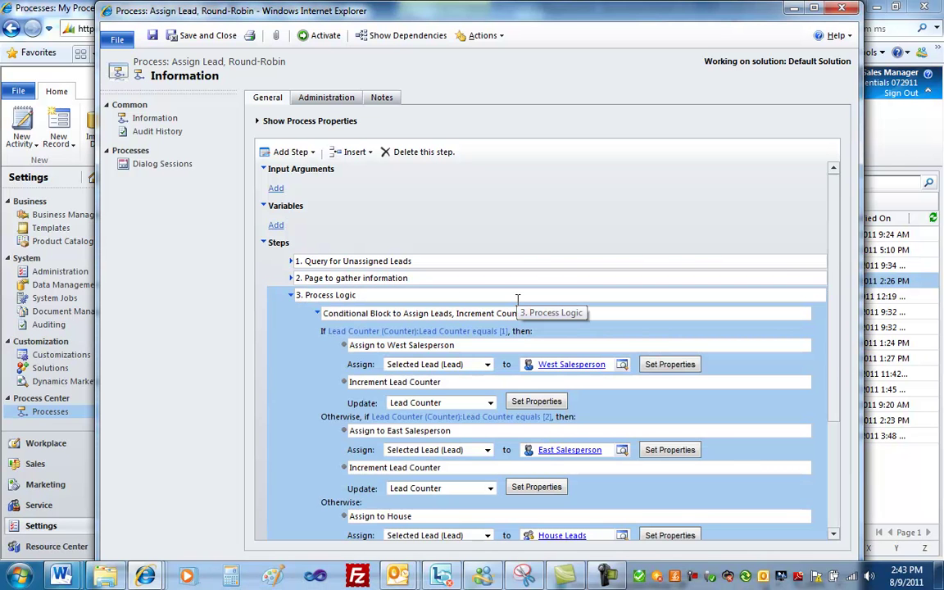
{"action": "left_click", "coordinate": [452, 313]}
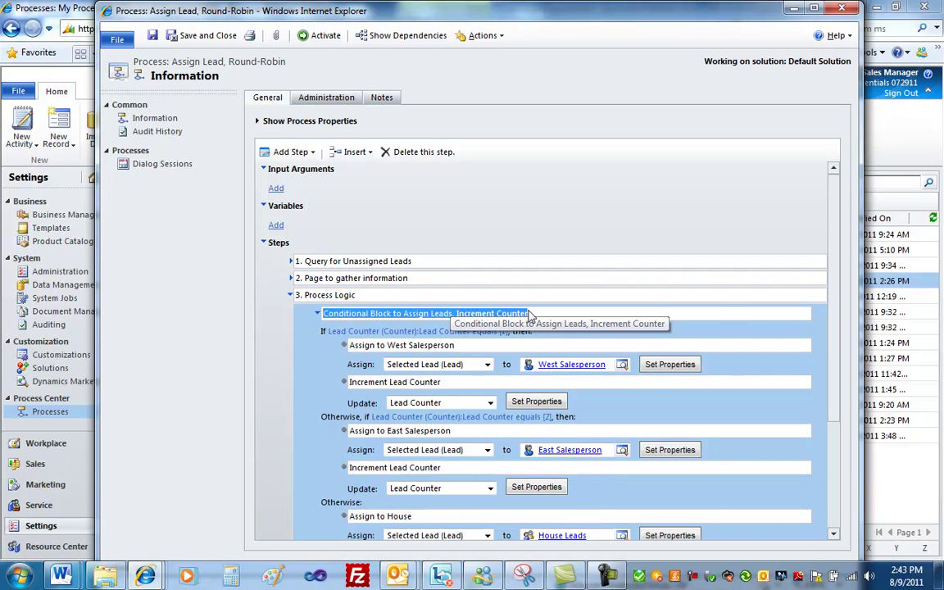
{"action": "scroll", "coordinate": [832, 356], "scroll_direction": "down", "scroll_amount": 2}
{"action": "scroll", "coordinate": [832, 356], "scroll_direction": "down", "scroll_amount": 3}
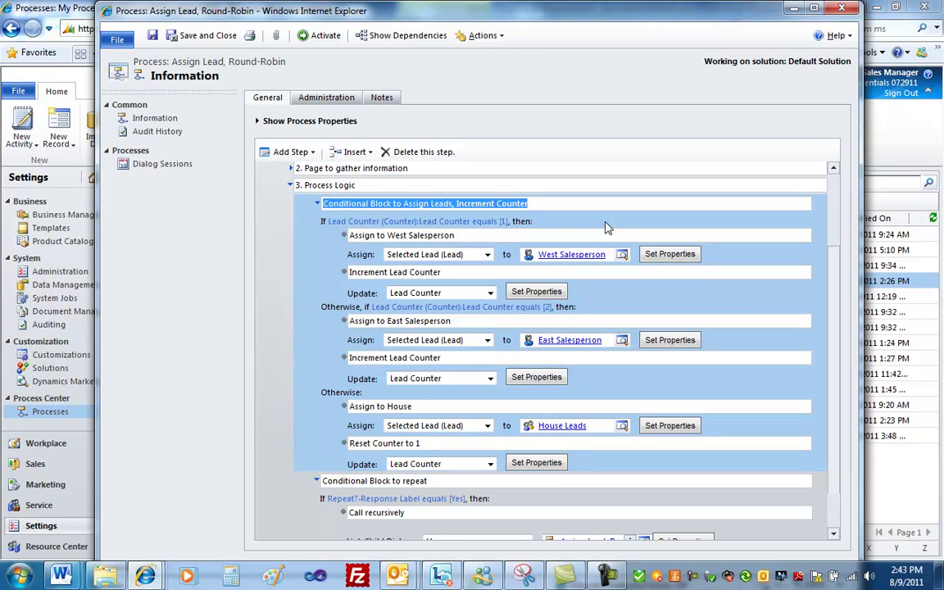
{"action": "left_click", "coordinate": [528, 223]}
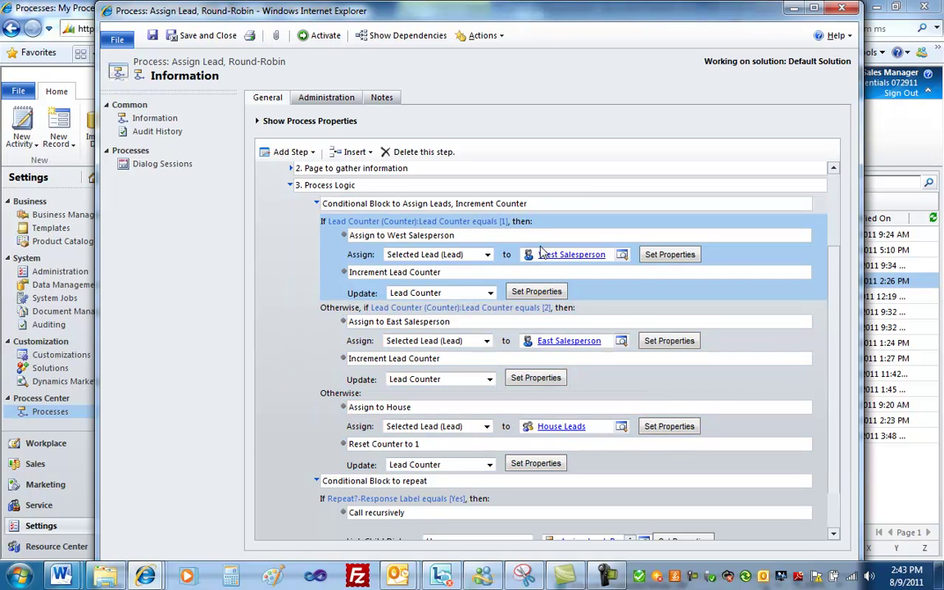
{"action": "left_click", "coordinate": [565, 308]}
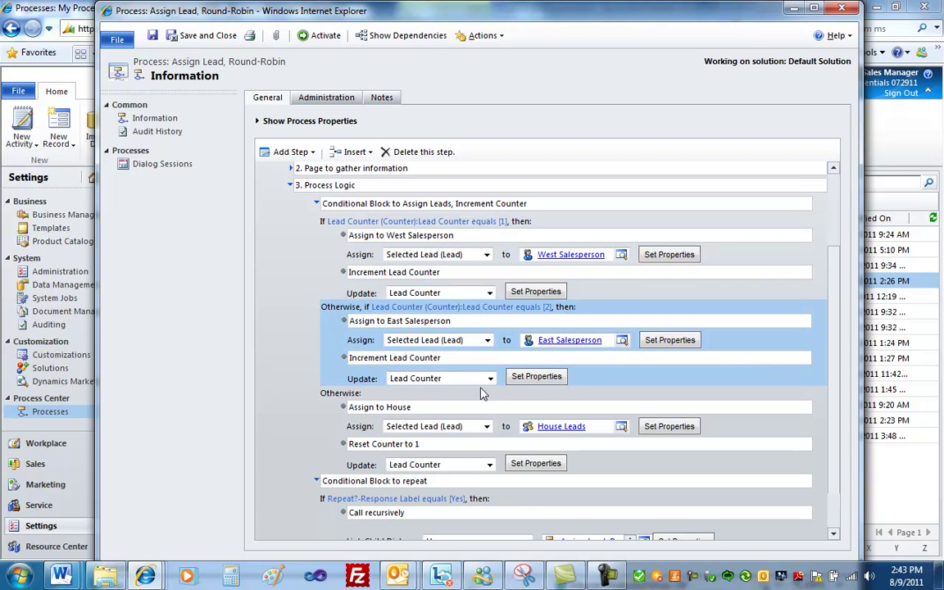
{"action": "left_click", "coordinate": [528, 395]}
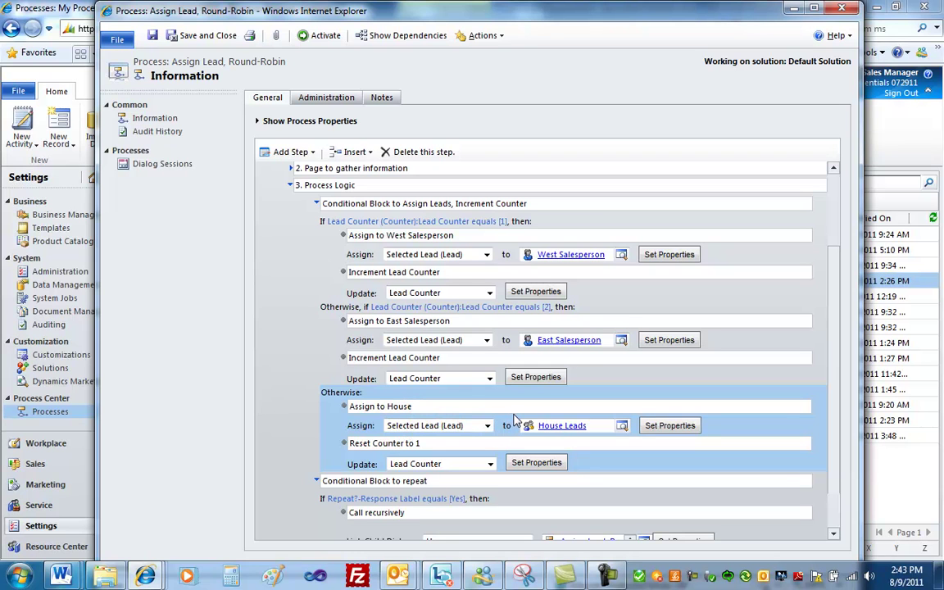
- Trace the counter update in each assignment branch, from both Increment Lead Counter steps to Reset Counter to 1
{"action": "left_click", "coordinate": [492, 273]}
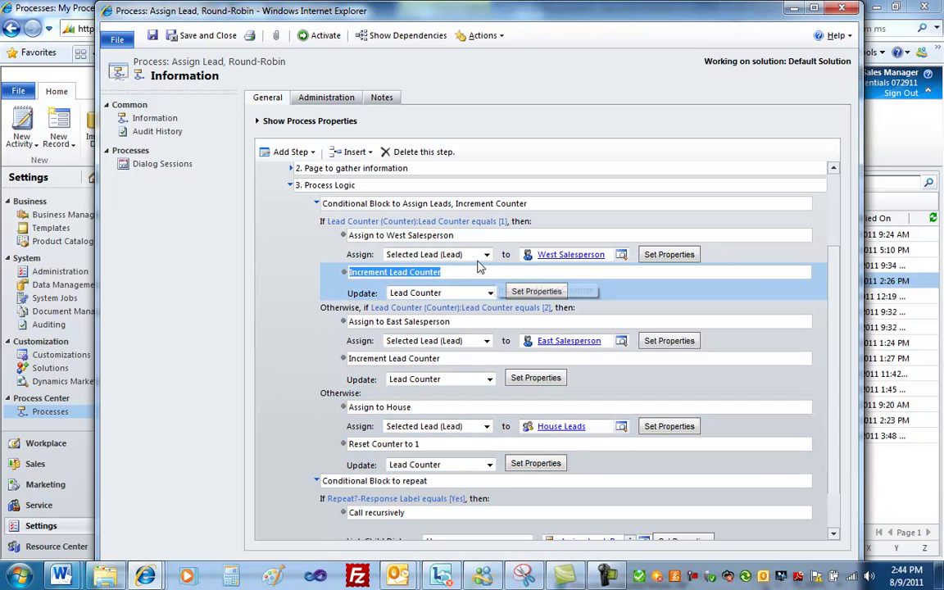
{"action": "left_click", "coordinate": [471, 219]}
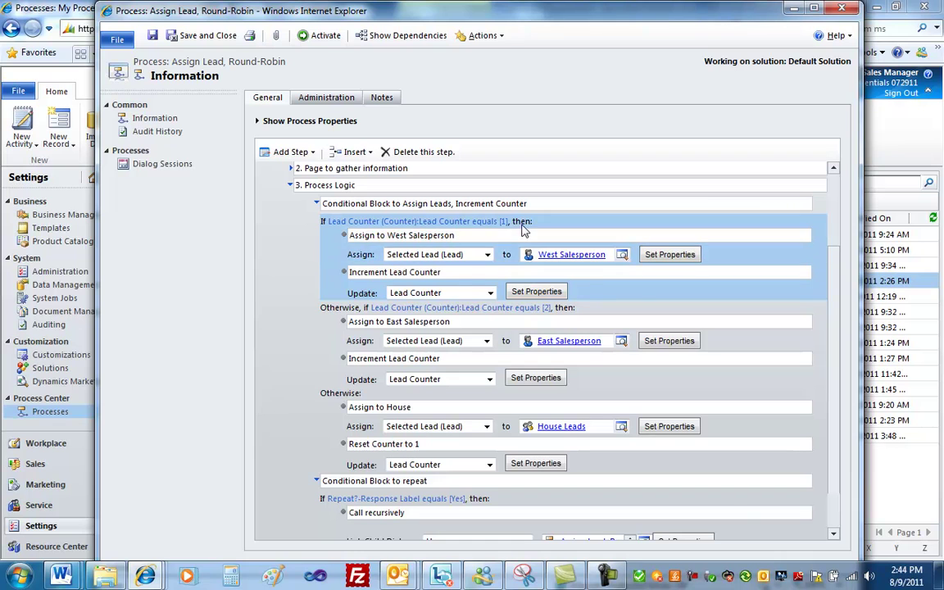
{"action": "left_click", "coordinate": [485, 272]}
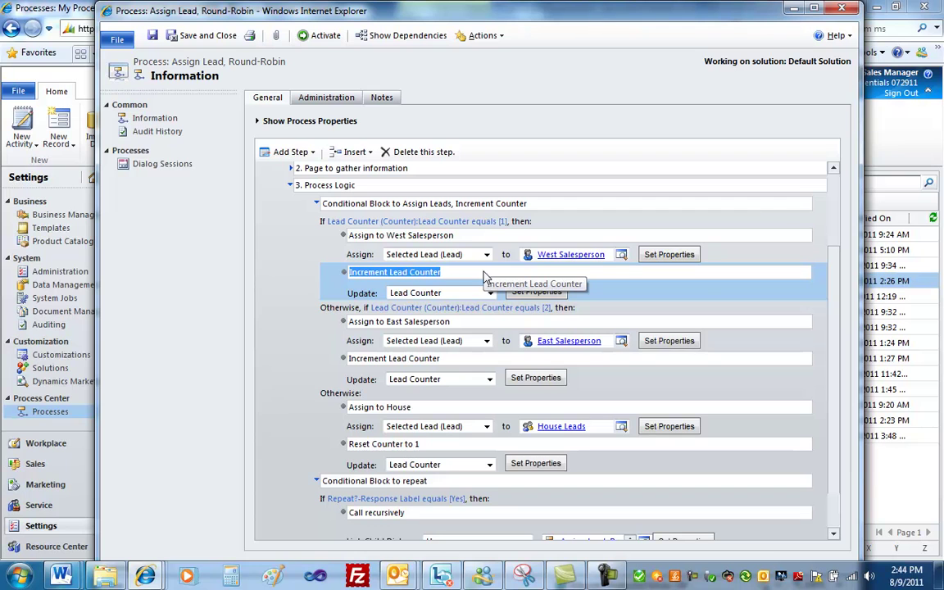
{"action": "left_click", "coordinate": [528, 308]}
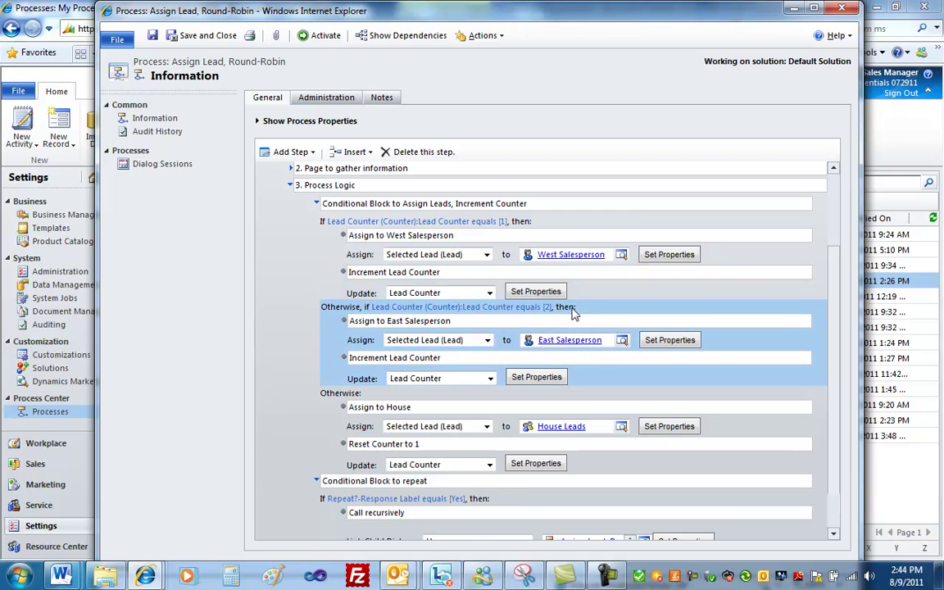
{"action": "left_click", "coordinate": [508, 358]}
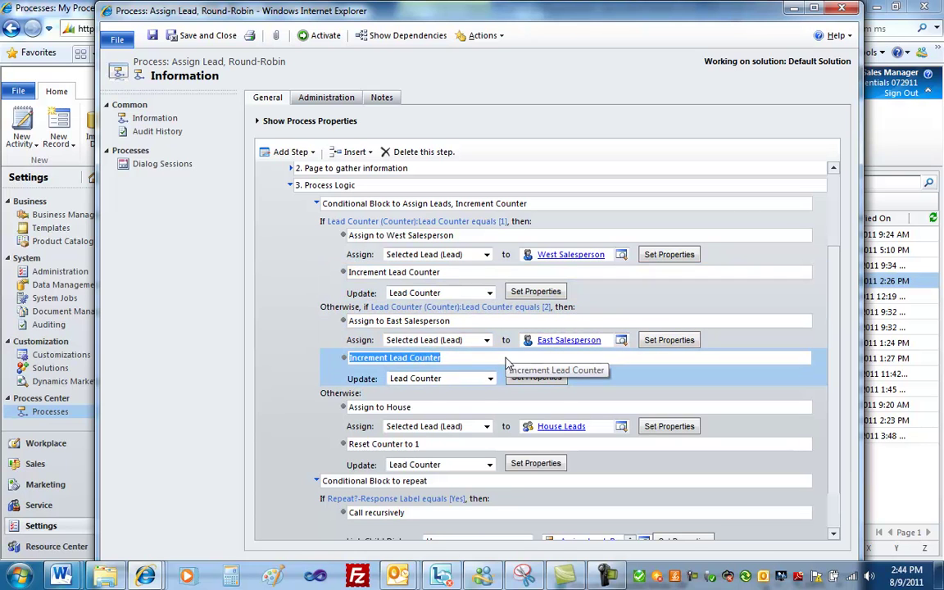
{"action": "left_click", "coordinate": [464, 402]}
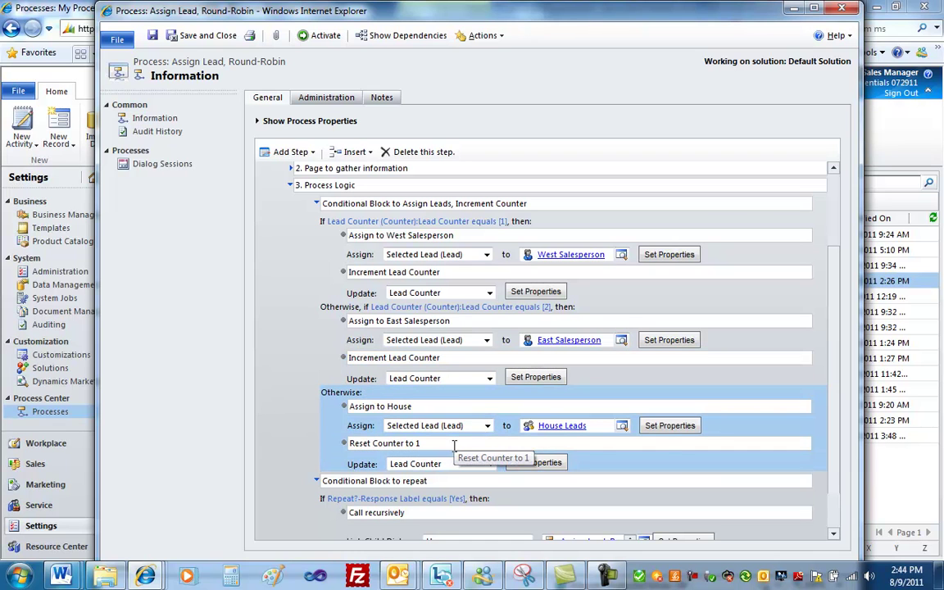
{"action": "left_click", "coordinate": [454, 444]}
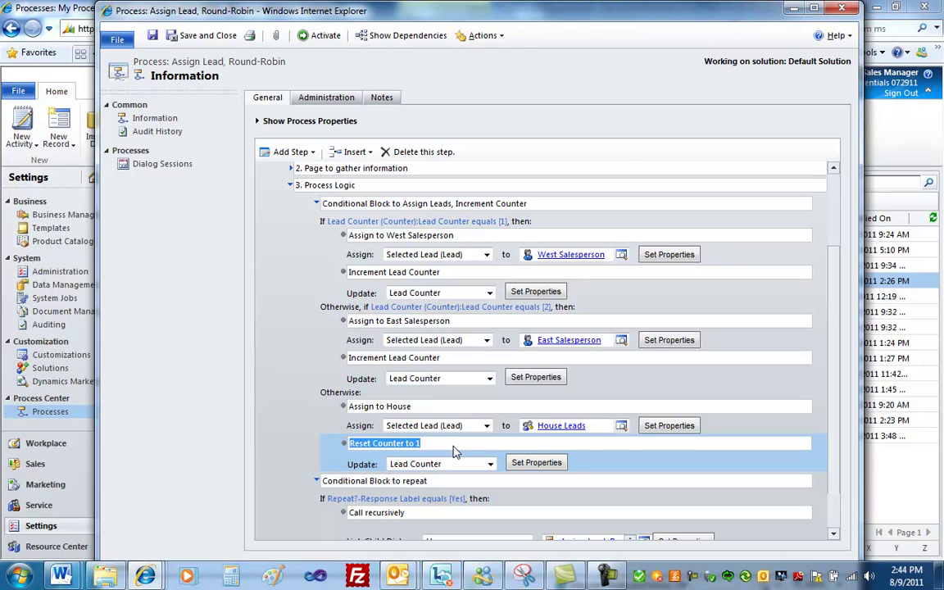
- Collapse the lead assignment block and examine the Conditional Block to repeat with its Call recursively and All done actions
{"action": "left_click", "coordinate": [317, 205]}
{"action": "left_click", "coordinate": [495, 340]}
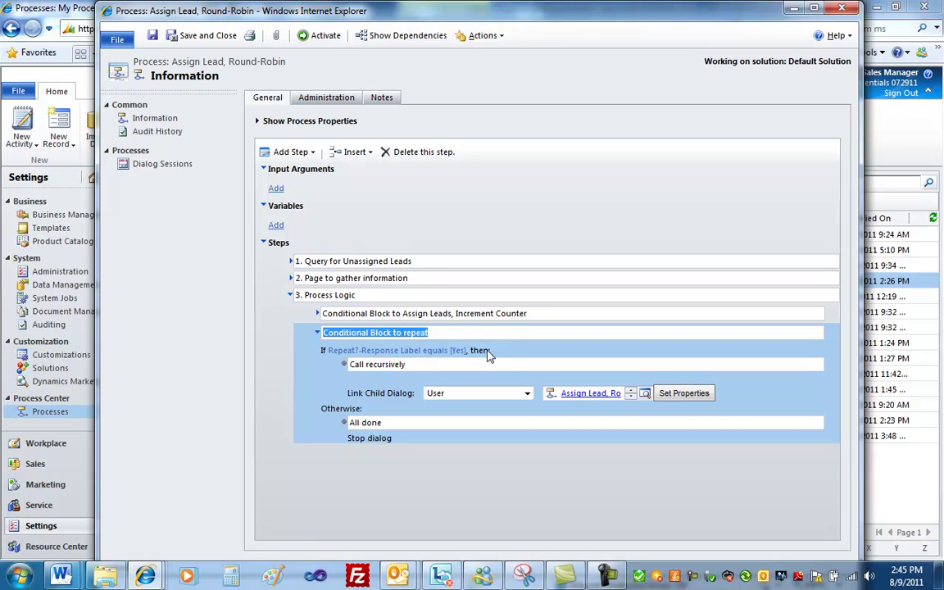
{"action": "left_click", "coordinate": [487, 352]}
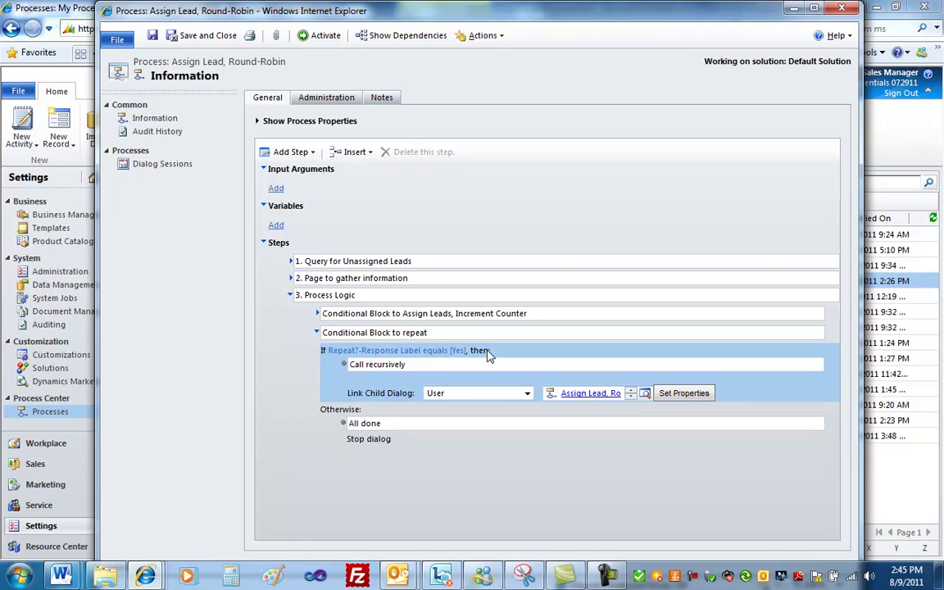
{"action": "left_click", "coordinate": [449, 364]}
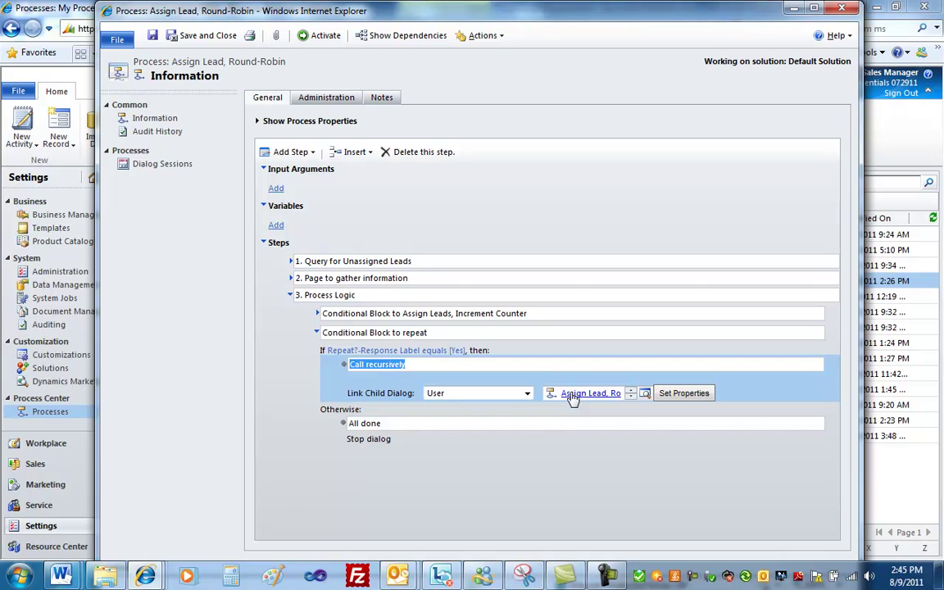
{"action": "left_click", "coordinate": [510, 424]}
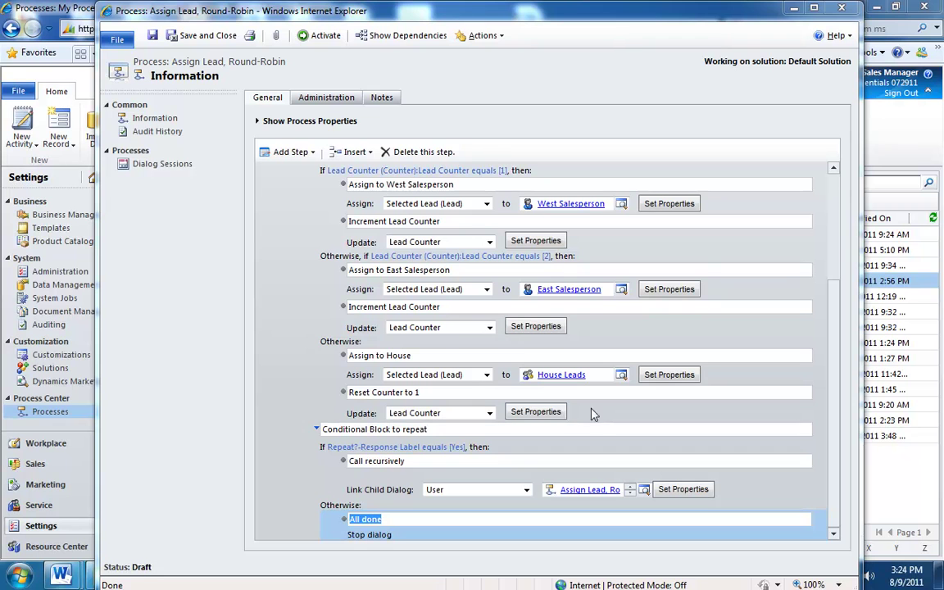
- Specify the West Salesperson branch condition using the Lead Counter field of the related Lead Counter (Counter) entity, and save and close it
{"action": "left_click", "coordinate": [522, 172]}
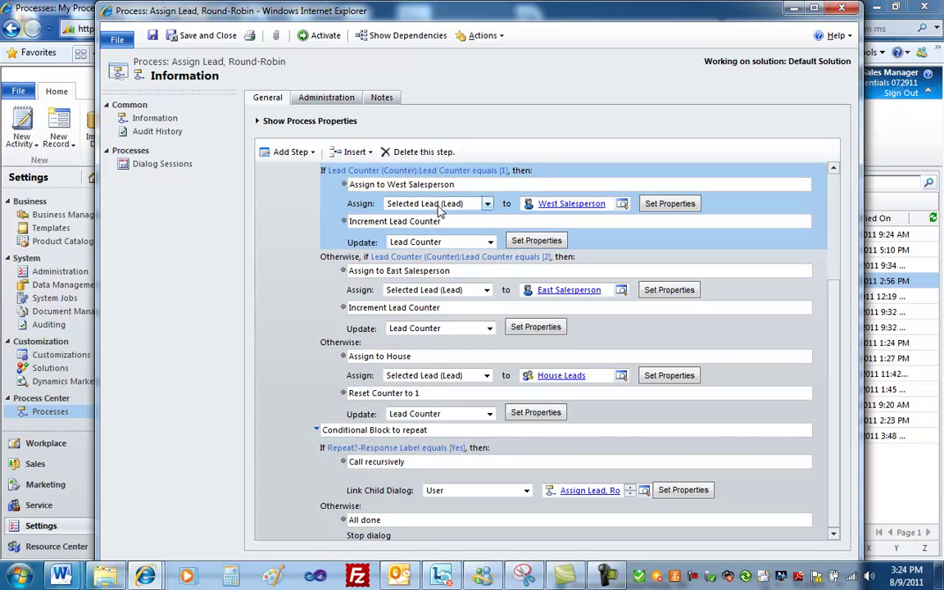
{"action": "left_click", "coordinate": [404, 172]}
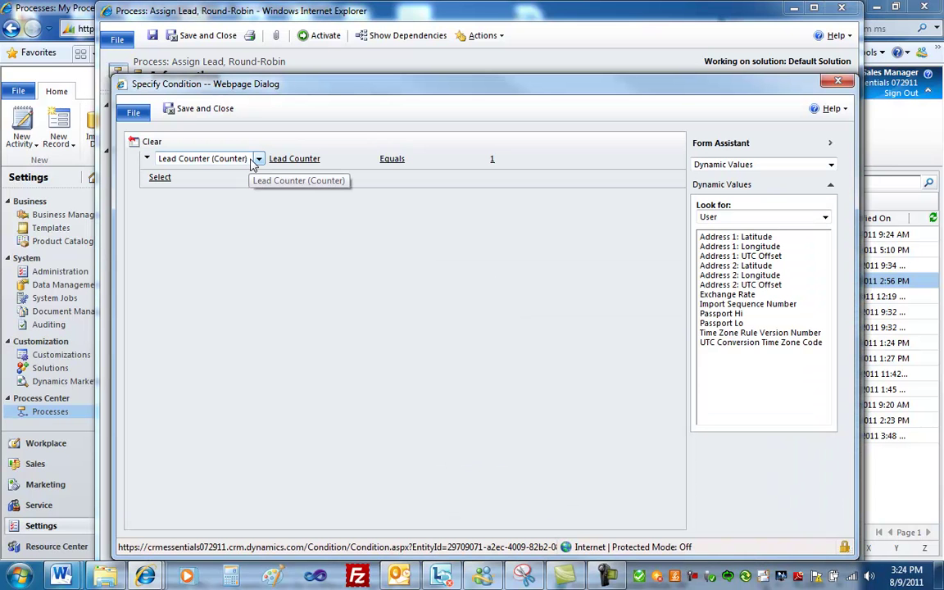
{"action": "left_click", "coordinate": [258, 161]}
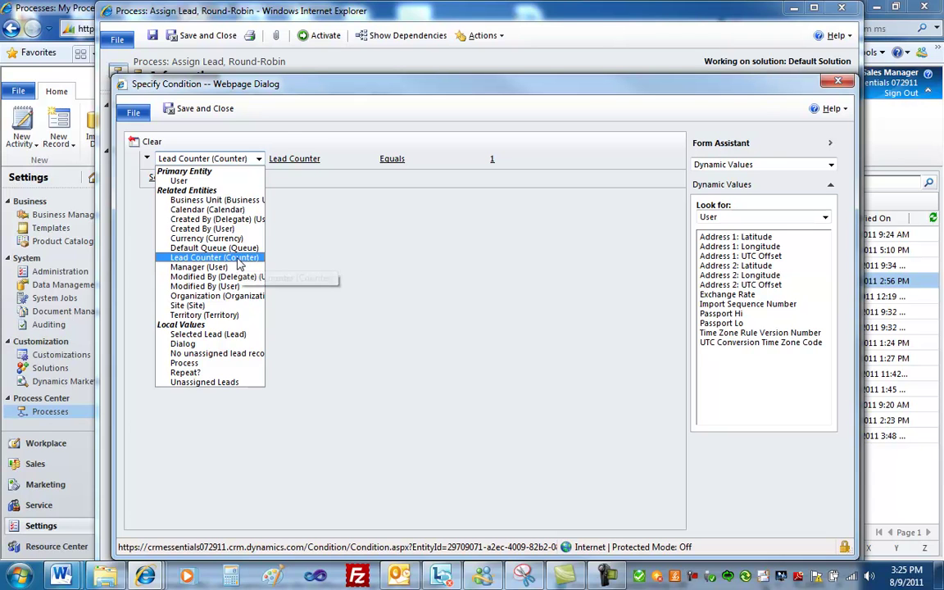
{"action": "left_click", "coordinate": [211, 160]}
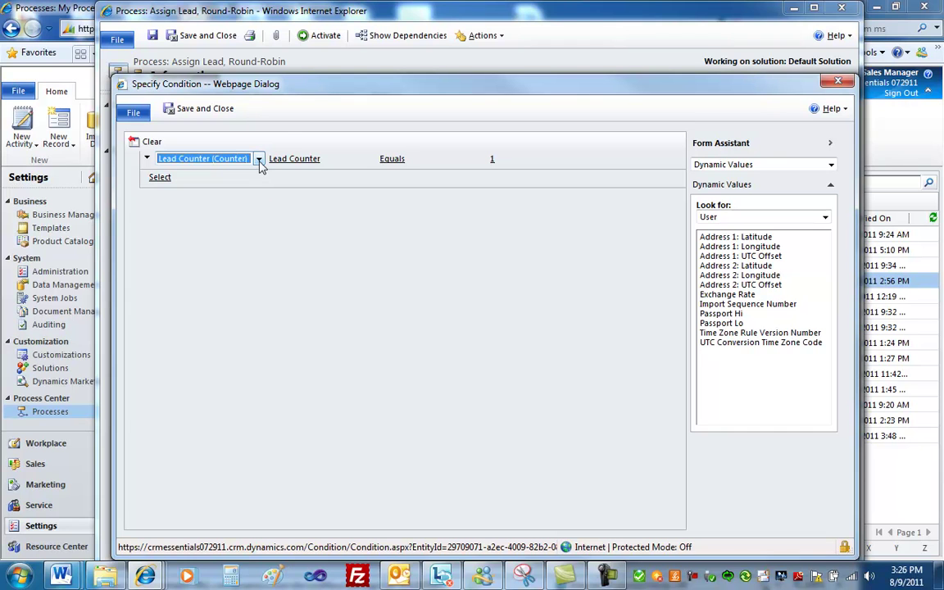
{"action": "left_click", "coordinate": [303, 159]}
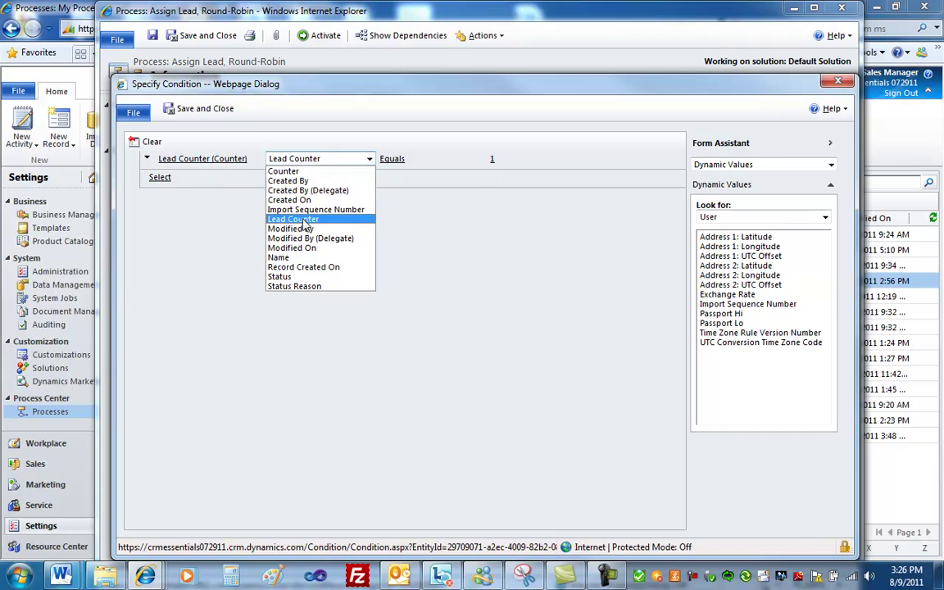
{"action": "left_click", "coordinate": [300, 220]}
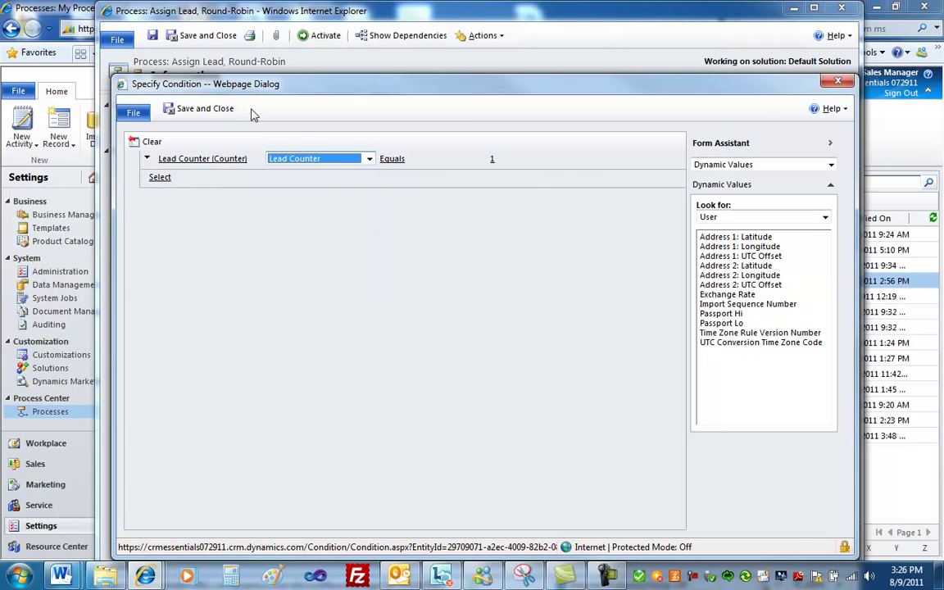
{"action": "left_click", "coordinate": [204, 108]}
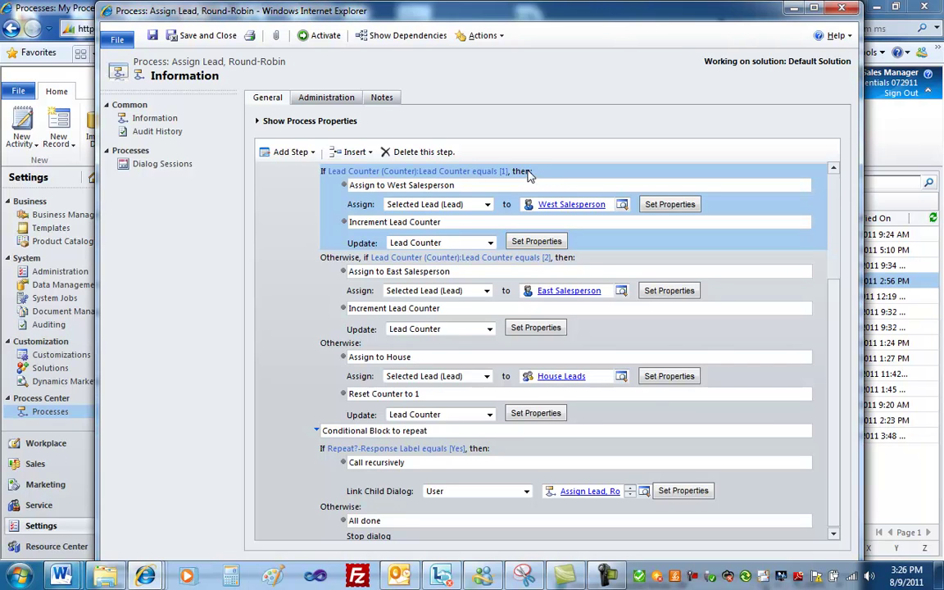
- Review the East Salesperson branch and the entity choices for the Increment Lead Counter update in the West Salesperson branch
{"action": "left_click", "coordinate": [574, 261]}
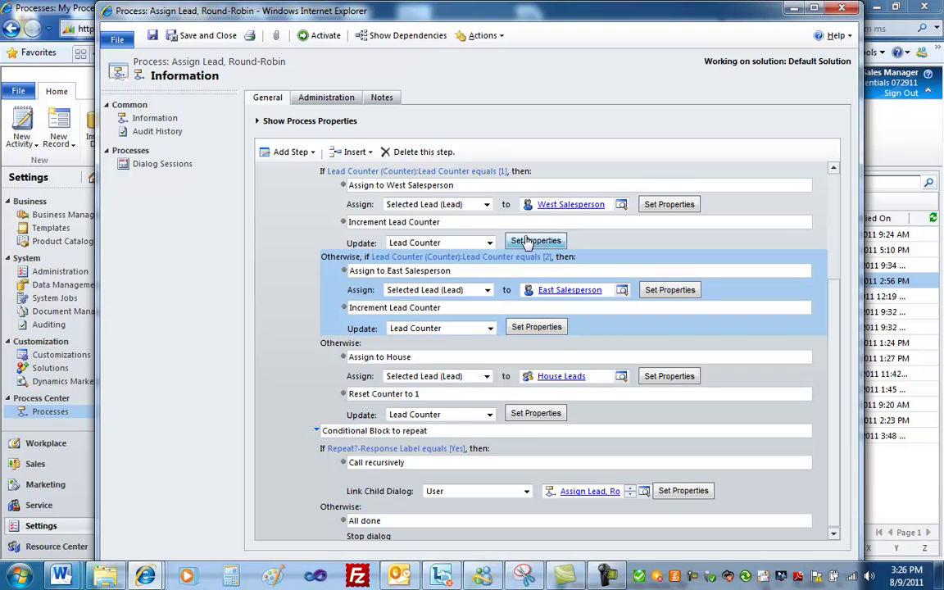
{"action": "left_click", "coordinate": [503, 222]}
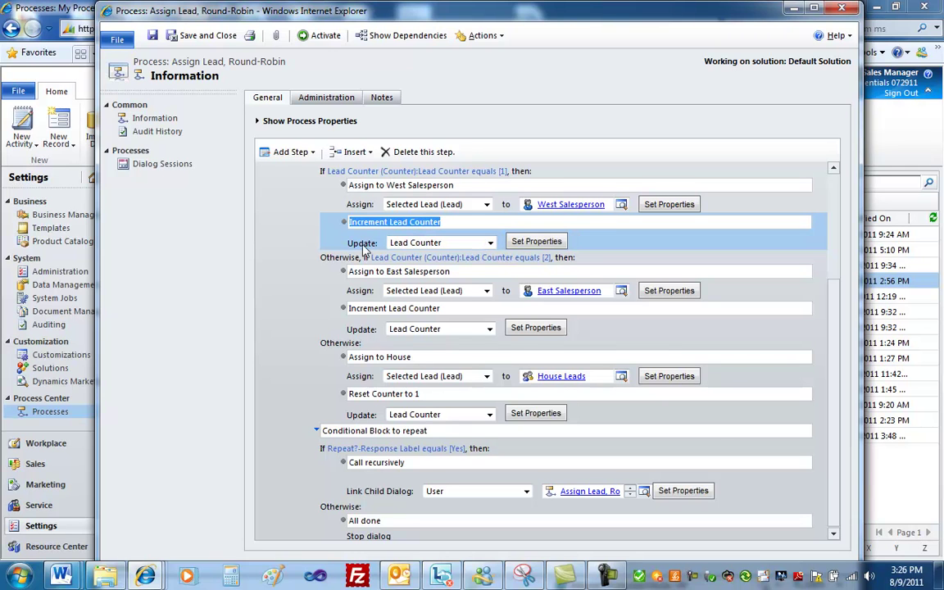
{"action": "left_click", "coordinate": [490, 243]}
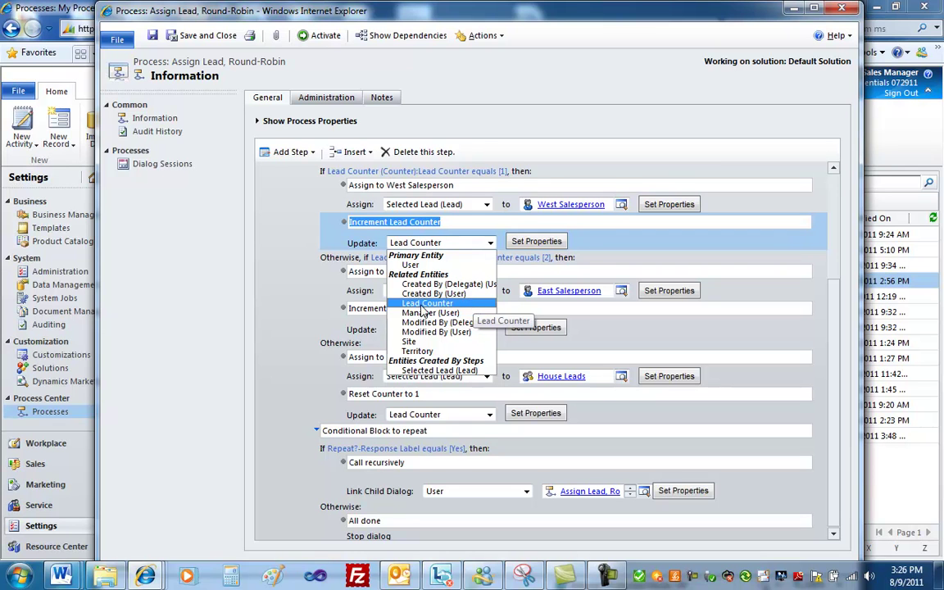
{"action": "left_click", "coordinate": [377, 277]}
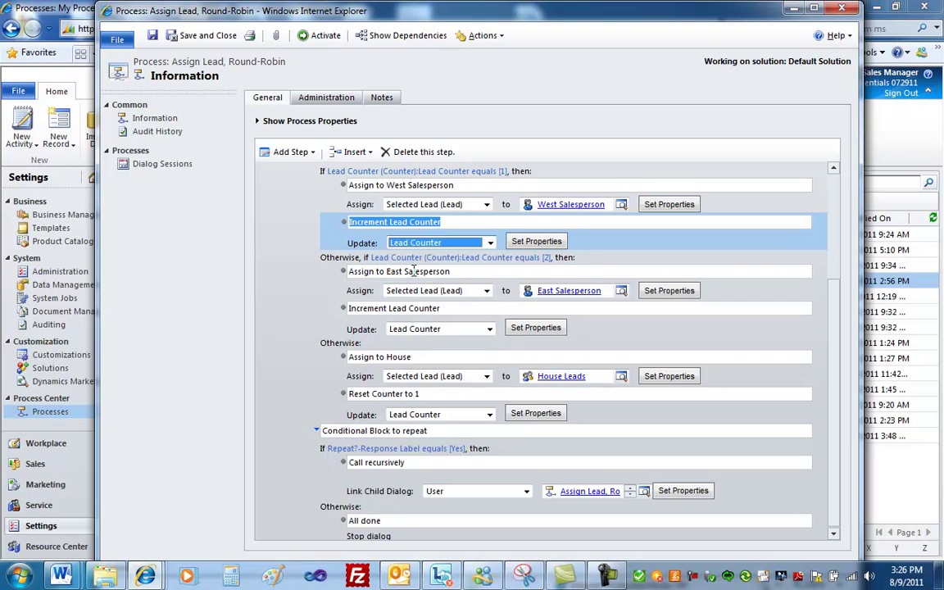
- Examine the Name and Lead Counter fields in the West branch's Increment Lead Counter update properties, and close them without saving
{"action": "left_click", "coordinate": [537, 241]}
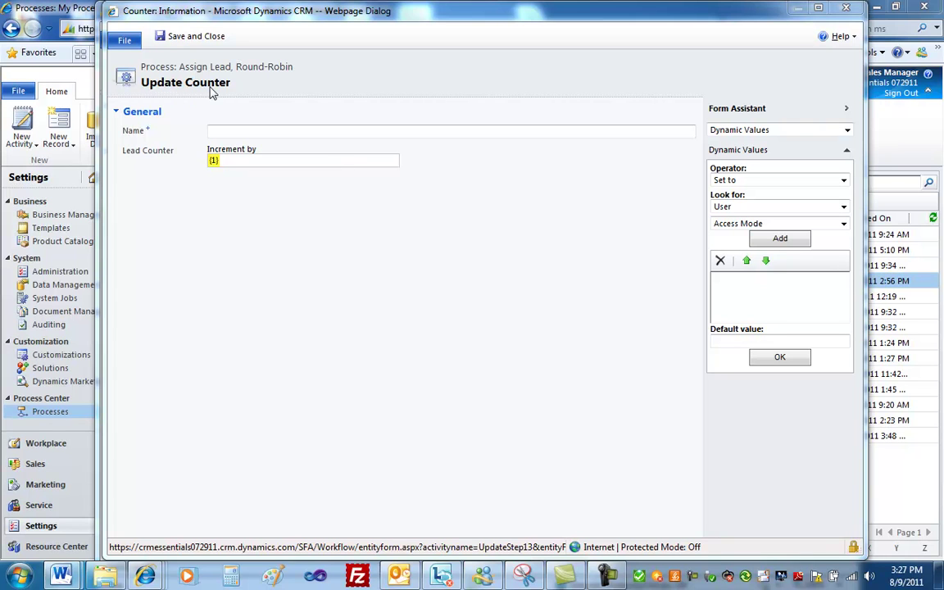
{"action": "left_click", "coordinate": [265, 131]}
{"action": "left_click", "coordinate": [273, 163]}
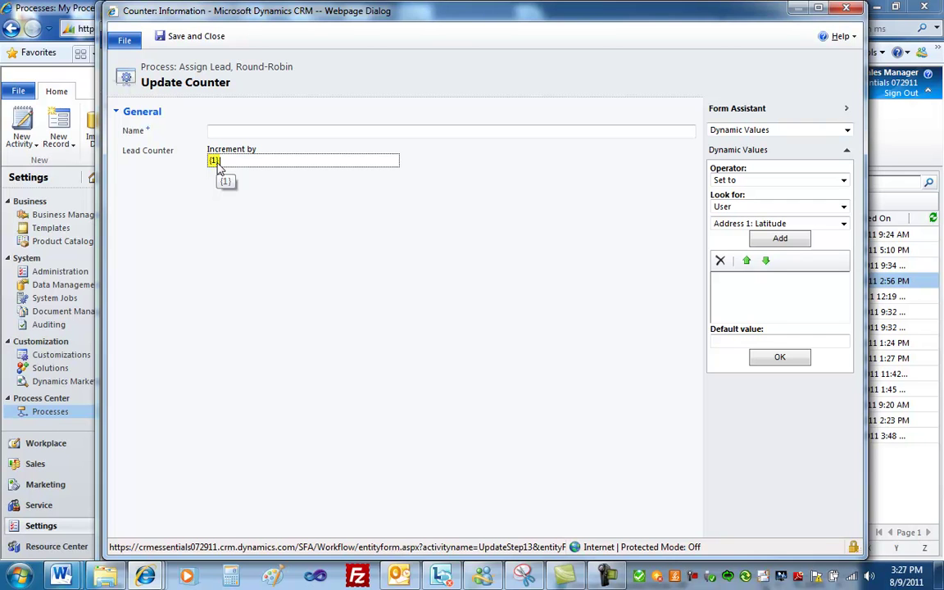
{"action": "left_click", "coordinate": [845, 9]}
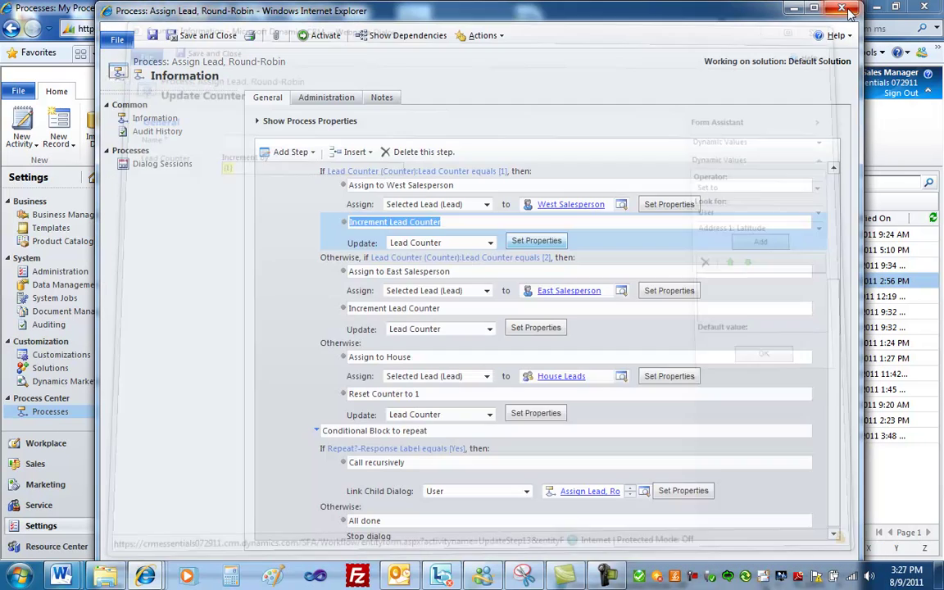
- Examine the Lead Counter value in the House branch's Reset Counter to 1 update properties, and save and close them
{"action": "left_click", "coordinate": [480, 393]}
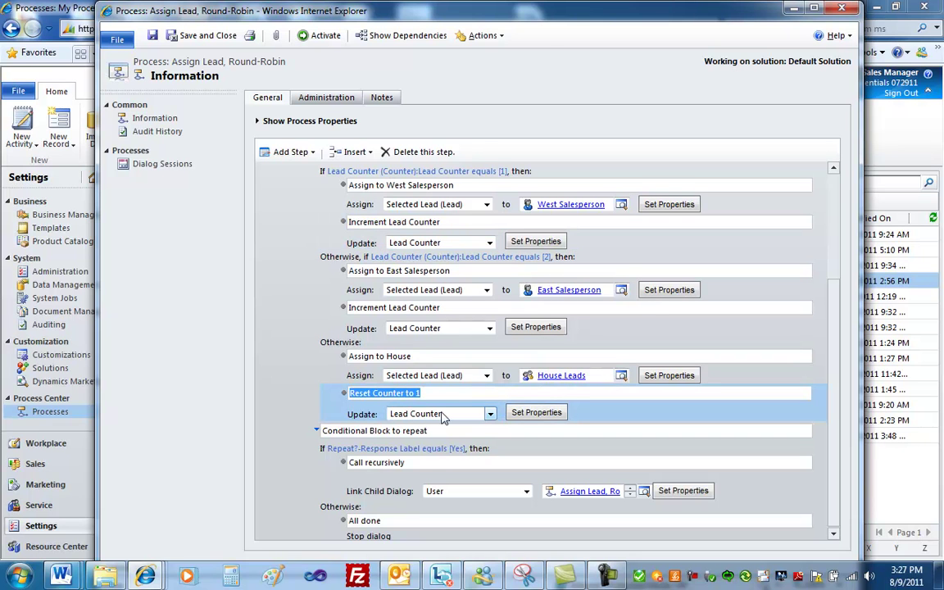
{"action": "left_click", "coordinate": [537, 412]}
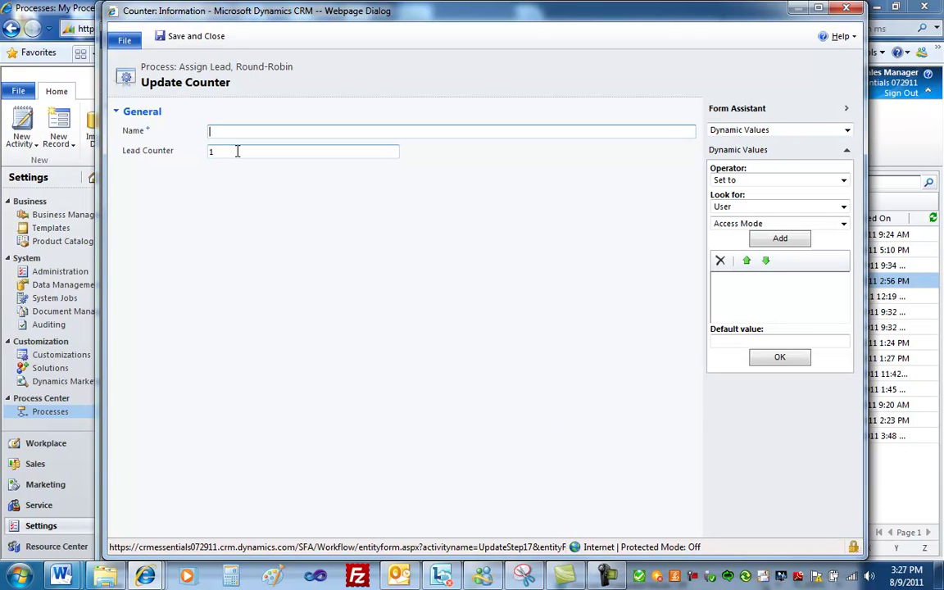
{"action": "left_click", "coordinate": [238, 151]}
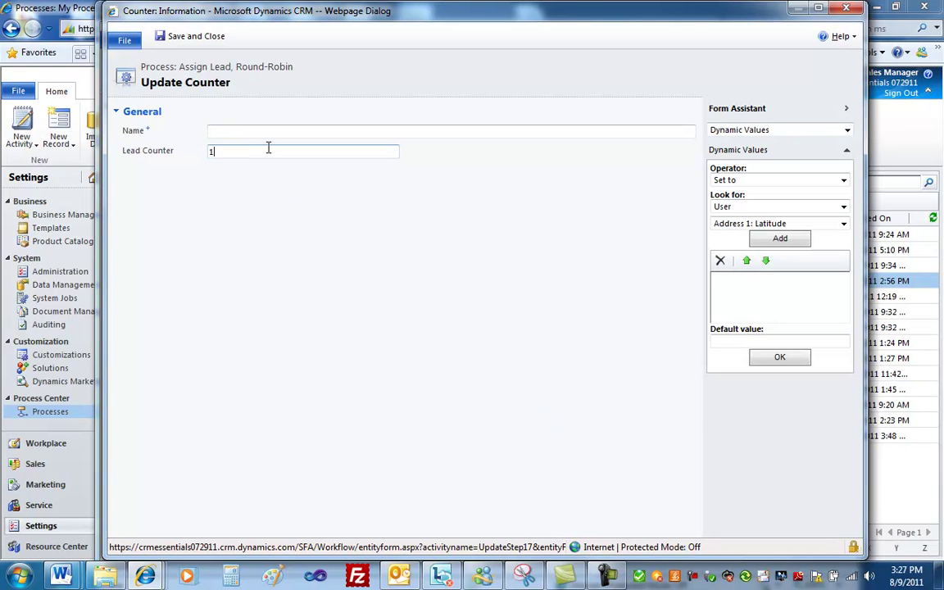
{"action": "left_click", "coordinate": [197, 36]}
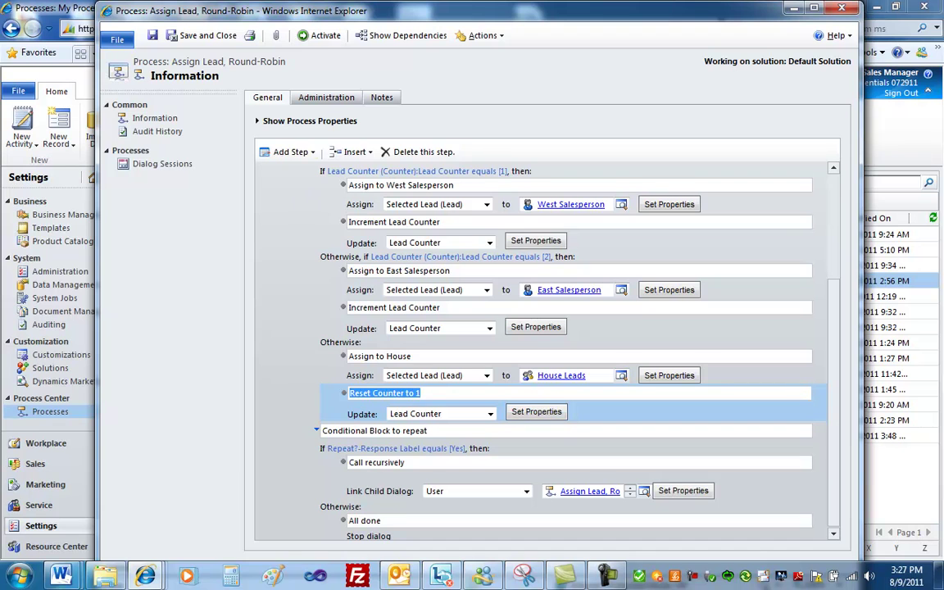
- Save and close the Assign Lead, Round-Robin process and activate it
{"action": "left_click", "coordinate": [207, 41]}
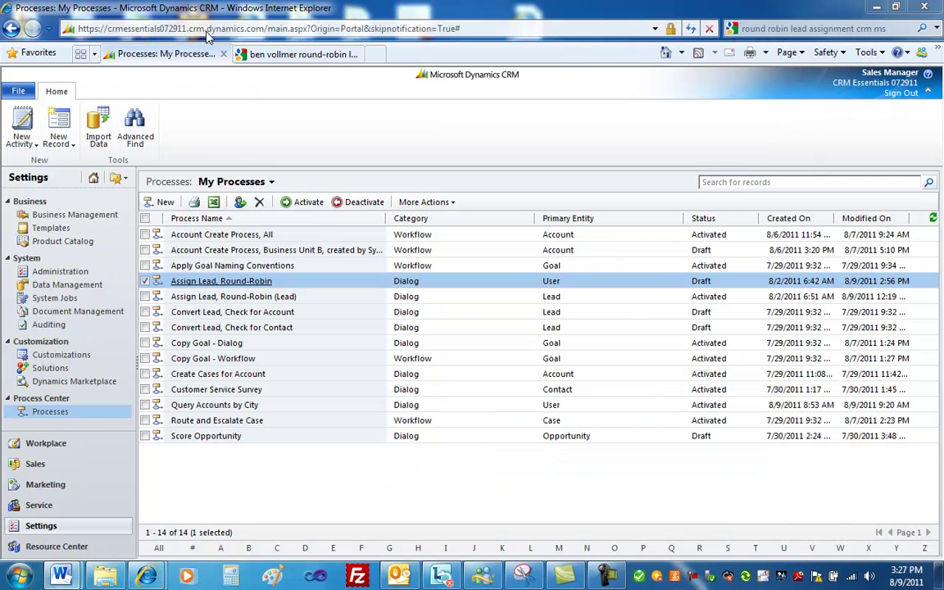
{"action": "left_click", "coordinate": [294, 202]}
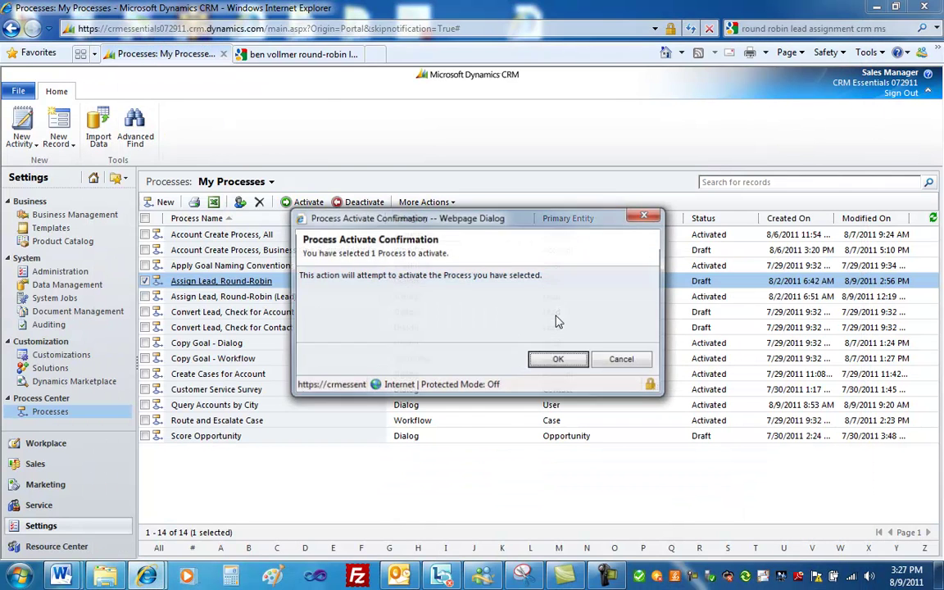
{"action": "left_click", "coordinate": [569, 360]}
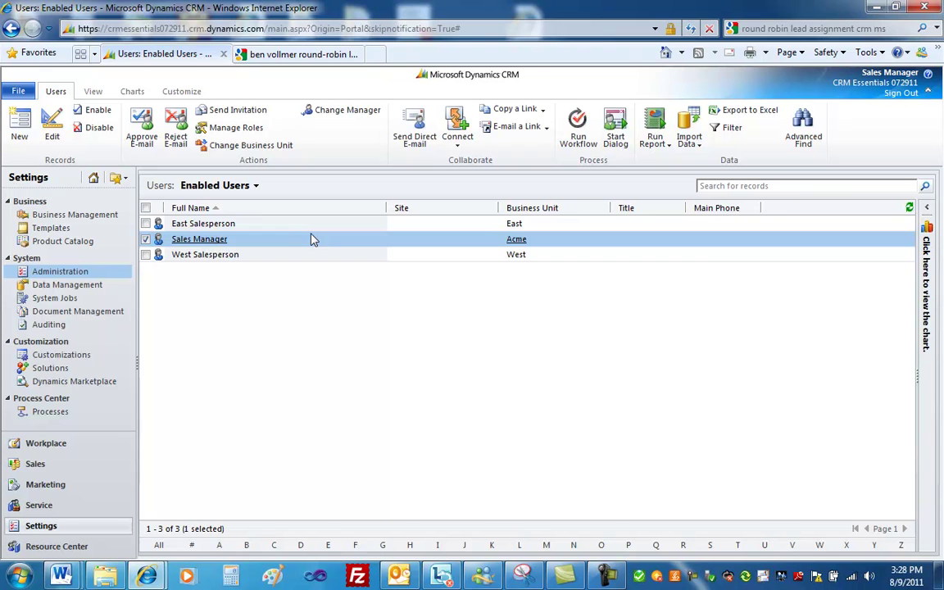
- Open the Sales Manager user record, check the Lead Counter value in its linked Lead Assignment Counter, and close the counter record
{"action": "left_click", "coordinate": [218, 243]}
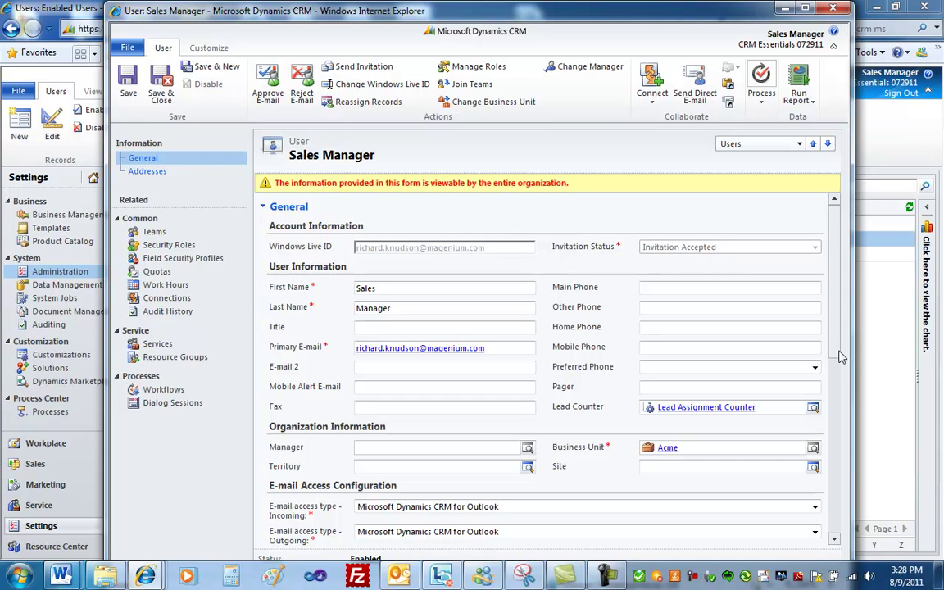
{"action": "scroll", "coordinate": [839, 376], "scroll_direction": "down", "scroll_amount": 1}
{"action": "scroll", "coordinate": [839, 376], "scroll_direction": "down", "scroll_amount": 1}
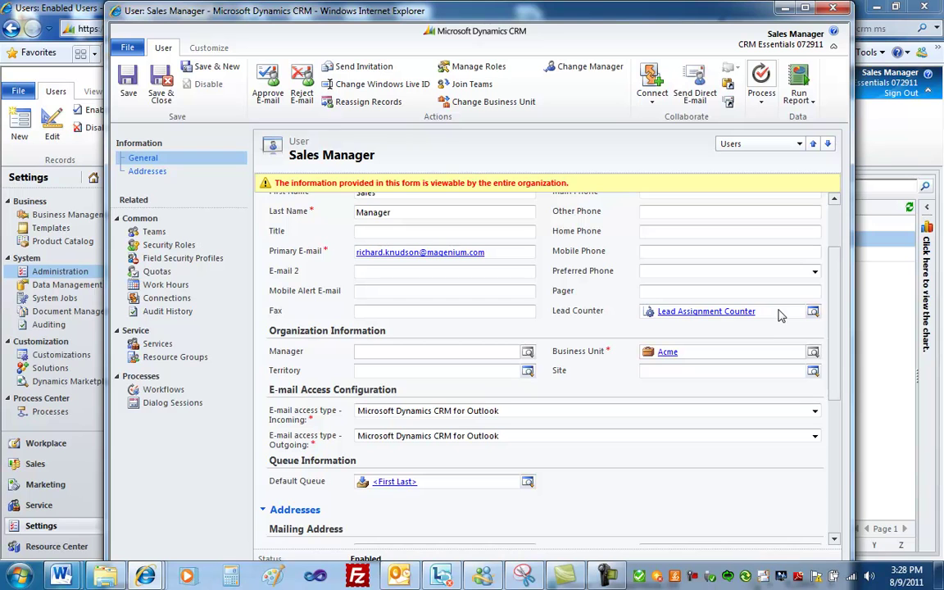
{"action": "left_click", "coordinate": [780, 316]}
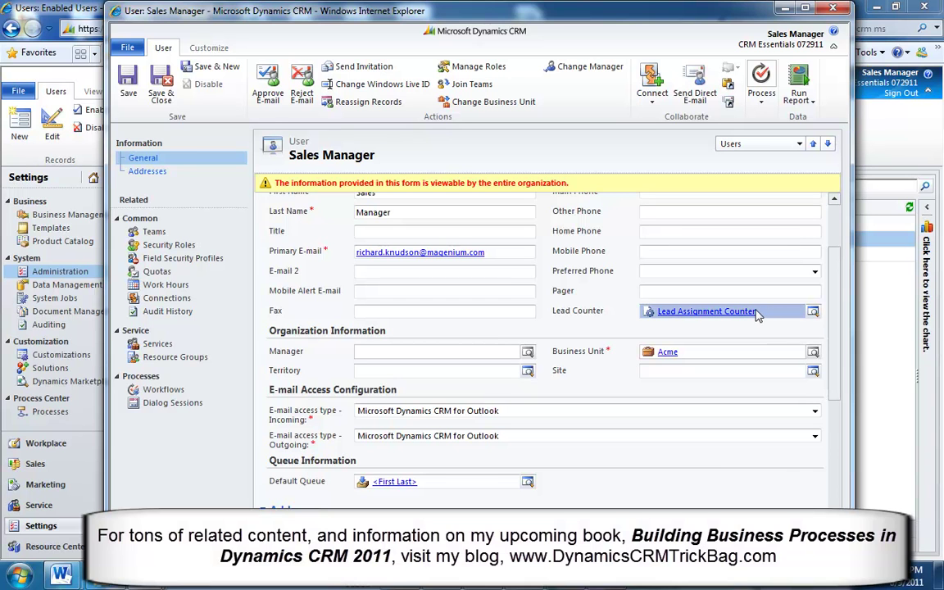
{"action": "left_click", "coordinate": [702, 317]}
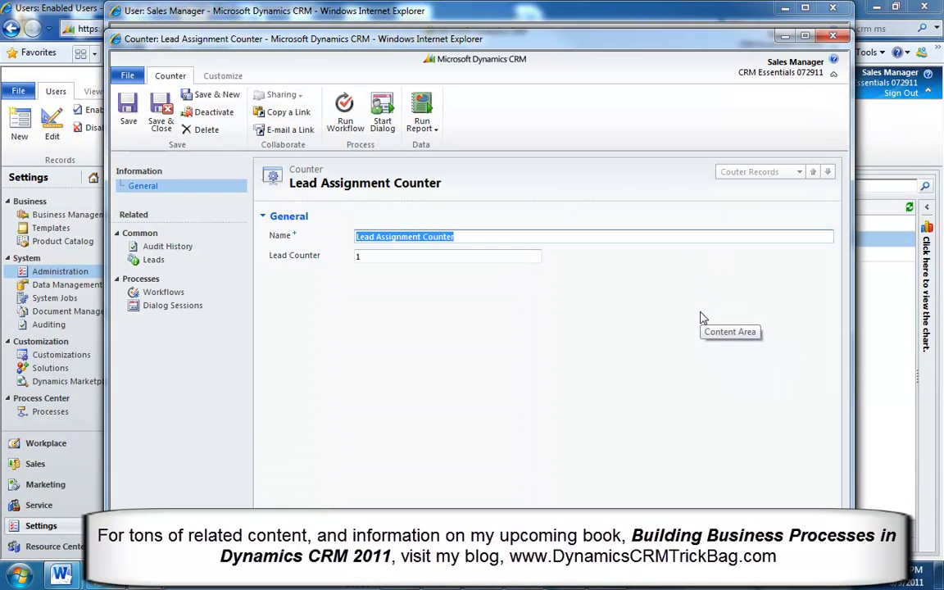
{"action": "left_click", "coordinate": [440, 258]}
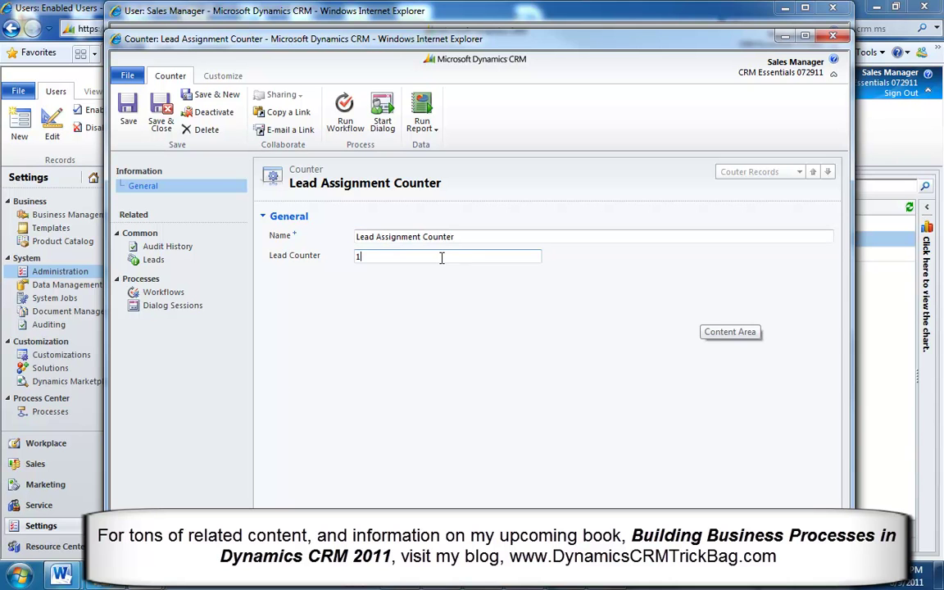
{"action": "left_click", "coordinate": [833, 39]}
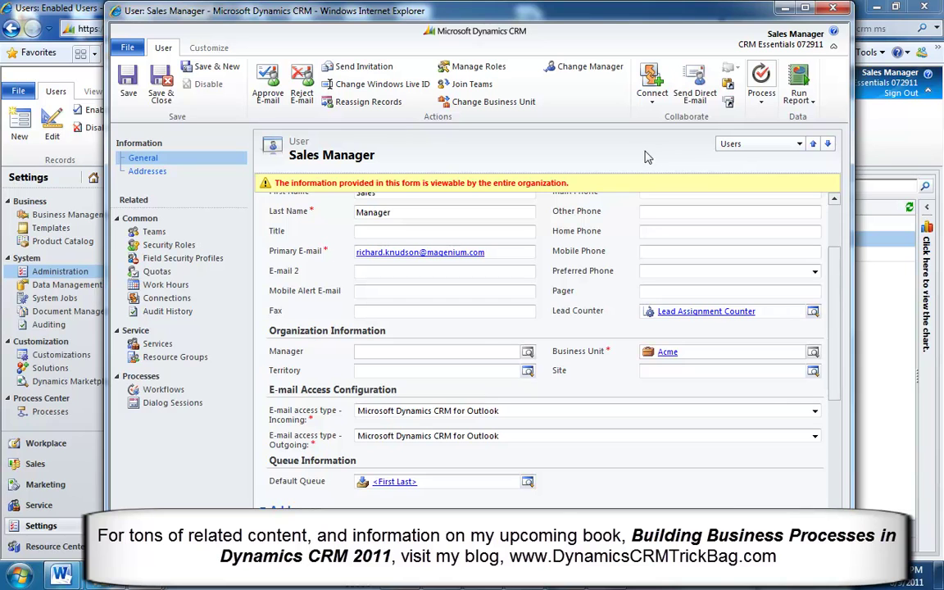
- Run the Assign Lead, Round-Robin dialog on the Sales Manager user for the preselected lead, answering No to Assign another, and finish it
{"action": "left_click", "coordinate": [804, 9]}
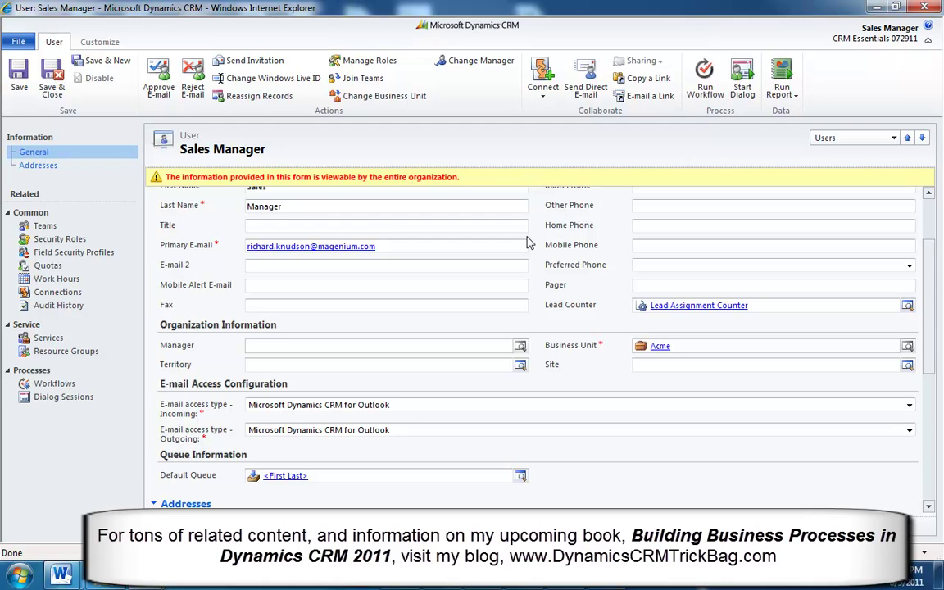
{"action": "left_click", "coordinate": [743, 78]}
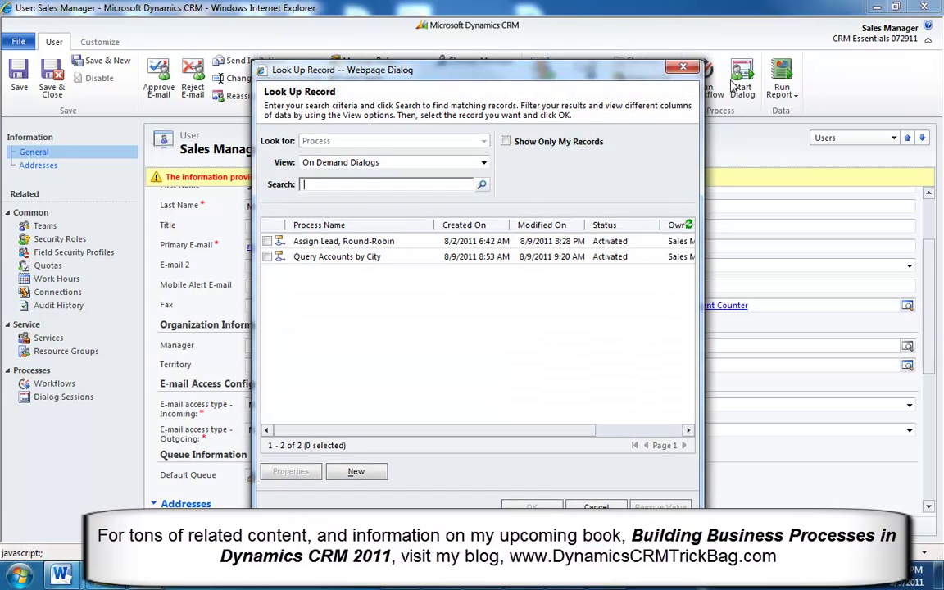
{"action": "left_click", "coordinate": [416, 244]}
{"action": "double_click", "coordinate": [417, 246]}
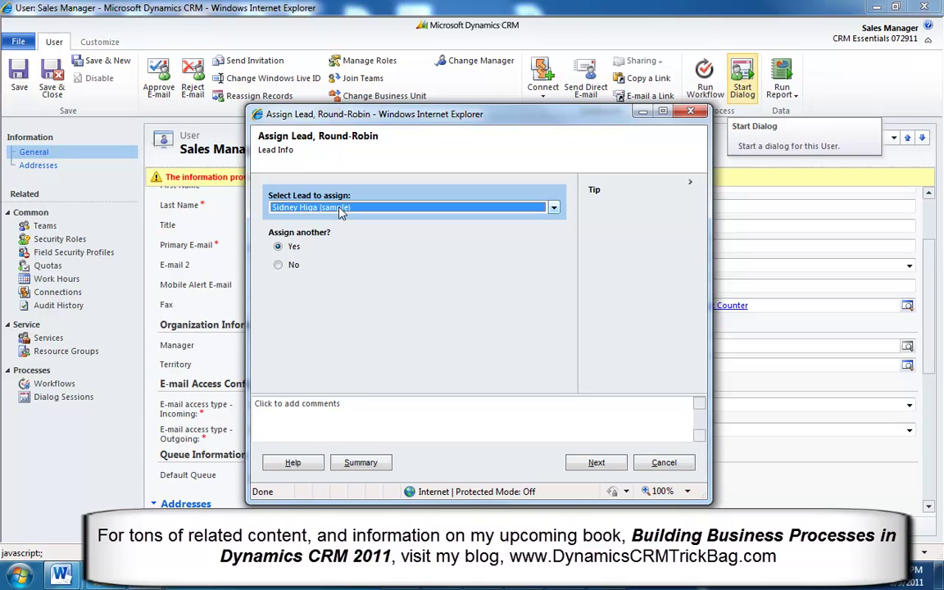
{"action": "left_click", "coordinate": [279, 266]}
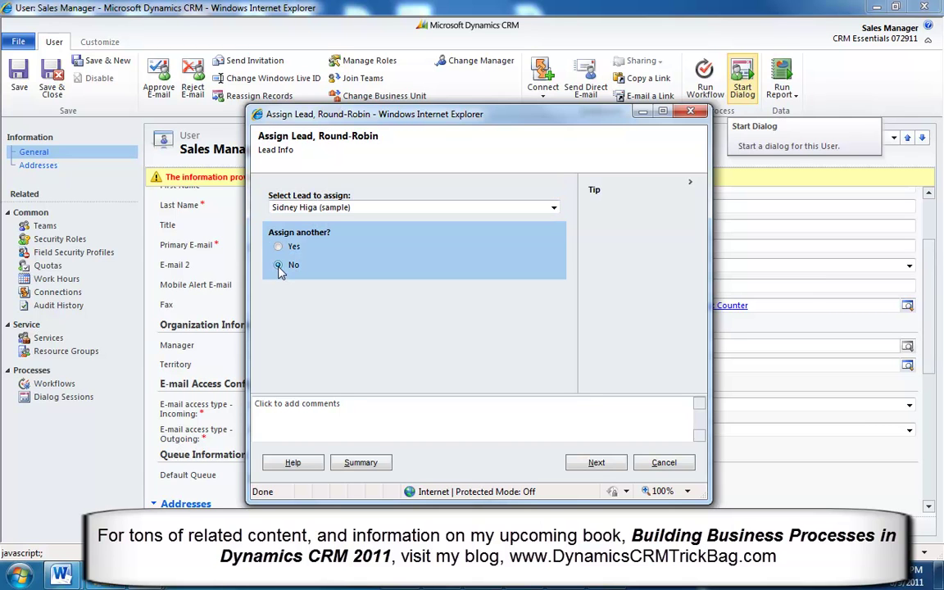
{"action": "left_click", "coordinate": [599, 462]}
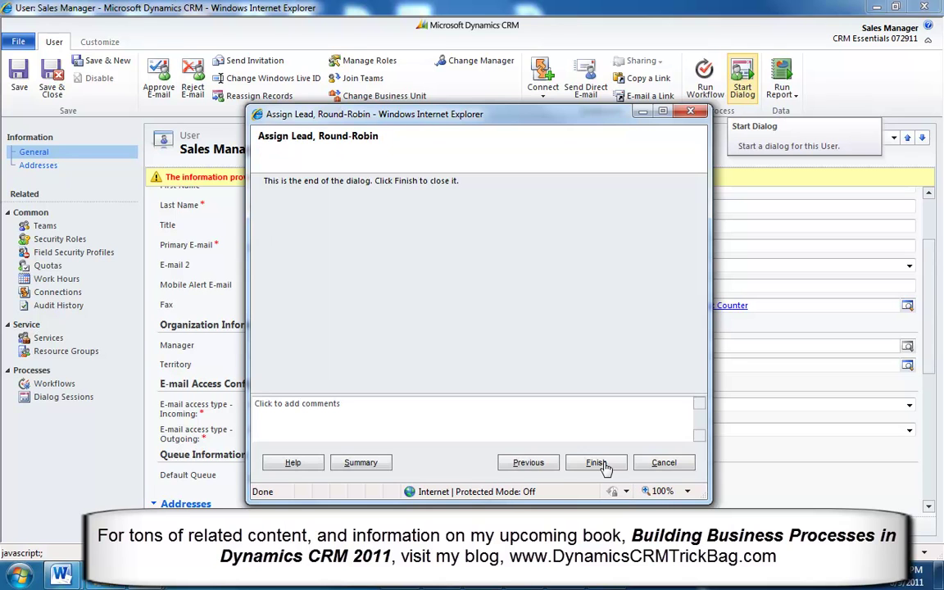
{"action": "left_click", "coordinate": [600, 462]}
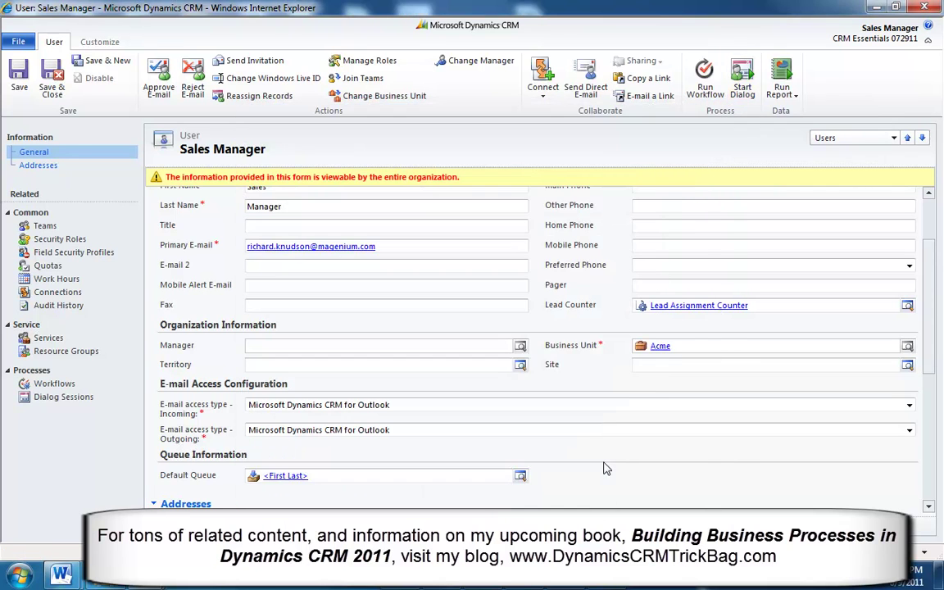
- Check the Lead Assignment Counter's value after the dialog run and close the counter record
{"action": "left_click", "coordinate": [688, 306]}
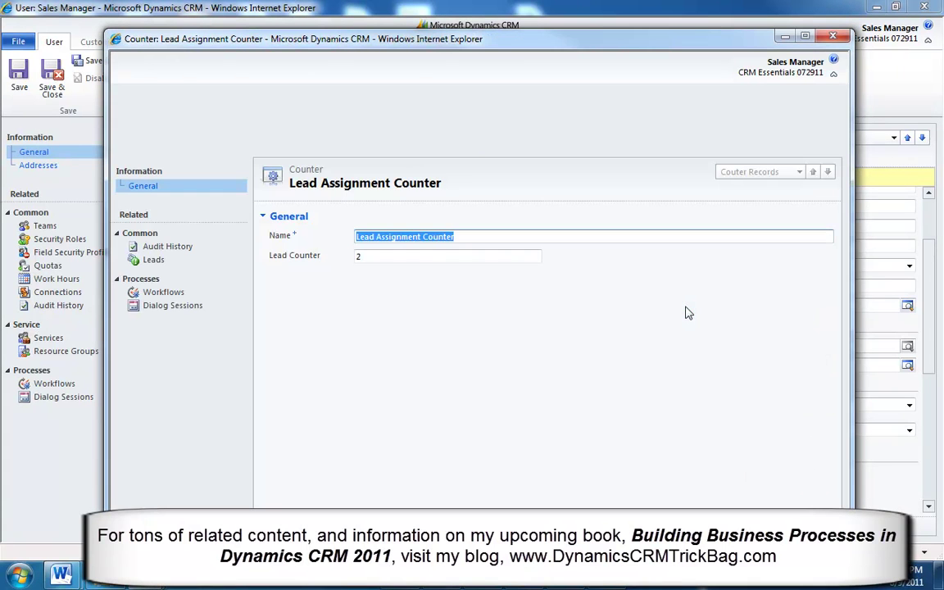
{"action": "left_click", "coordinate": [423, 257]}
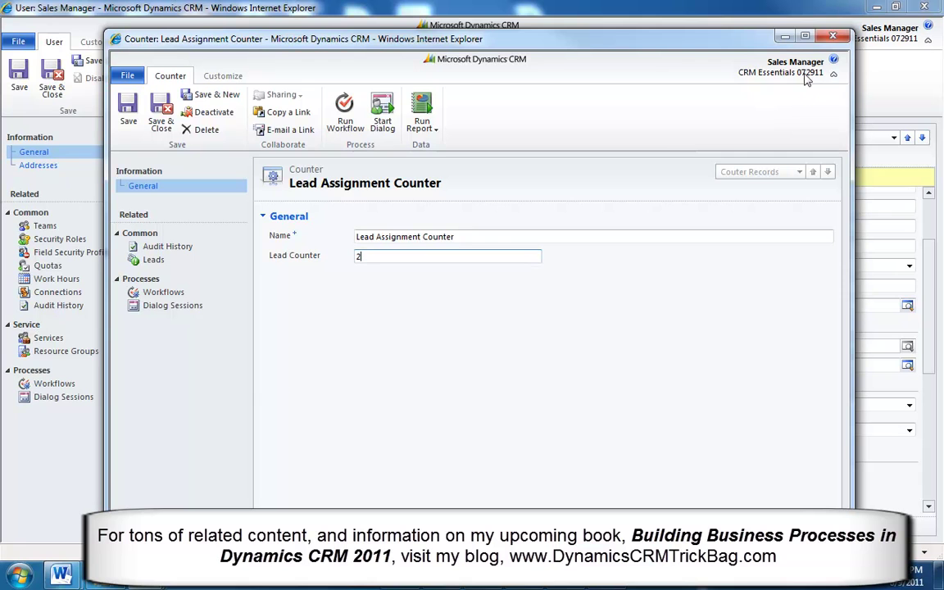
{"action": "left_click", "coordinate": [832, 39]}
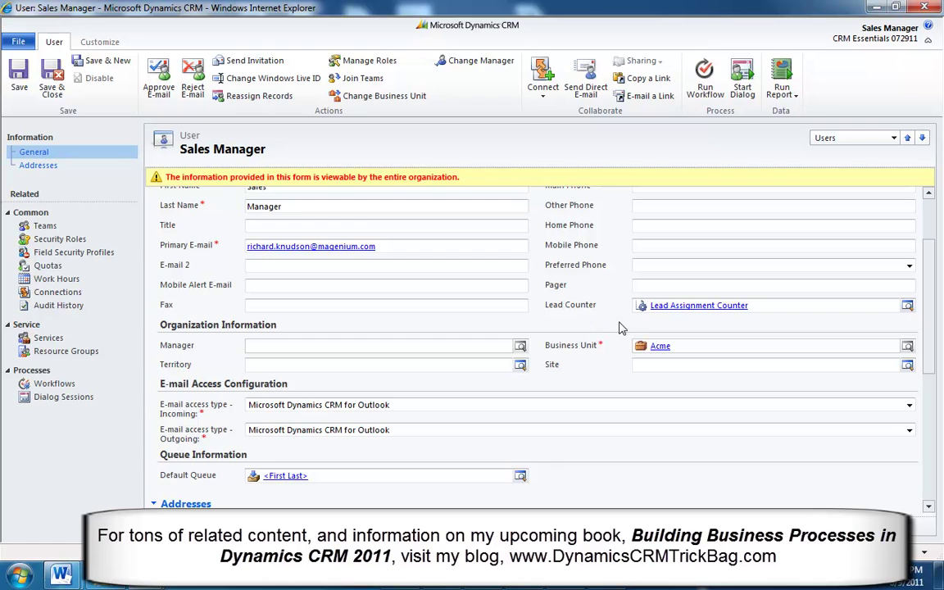
- From the Lead Assignment Counter record, customize the Counter entity and open its 1:N relationship to User, new_counter_systemuser
{"action": "left_click", "coordinate": [700, 306]}
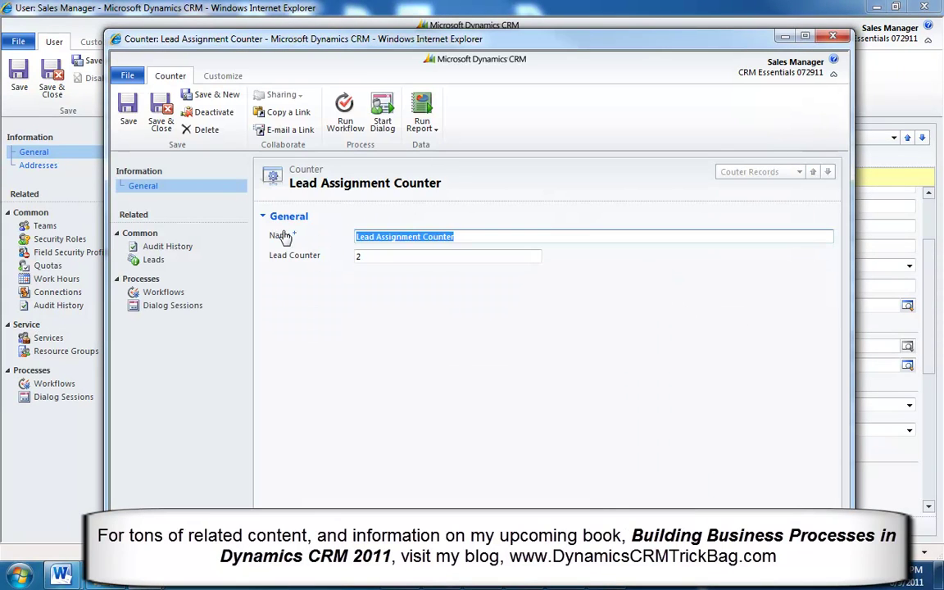
{"action": "left_click", "coordinate": [223, 75]}
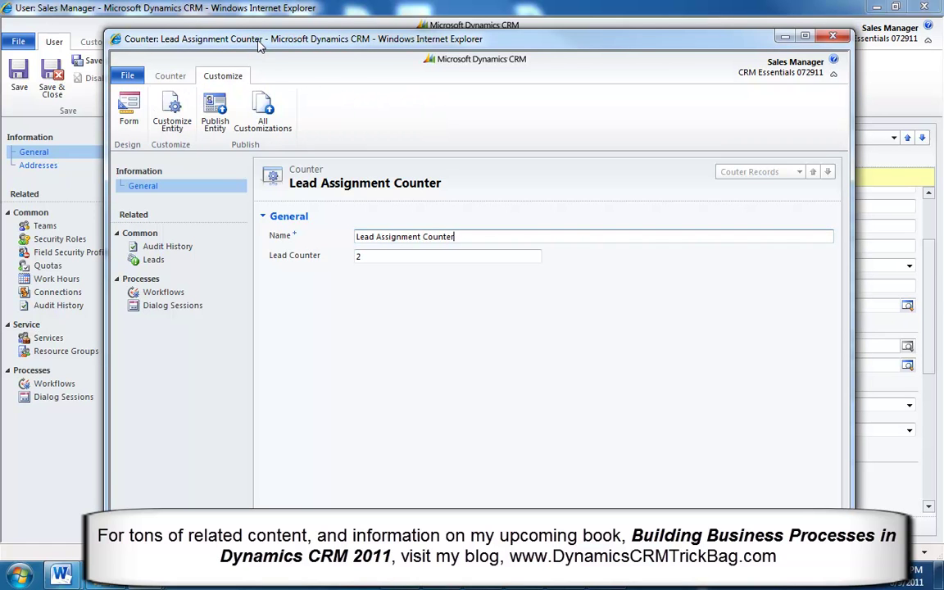
{"action": "left_click", "coordinate": [169, 112]}
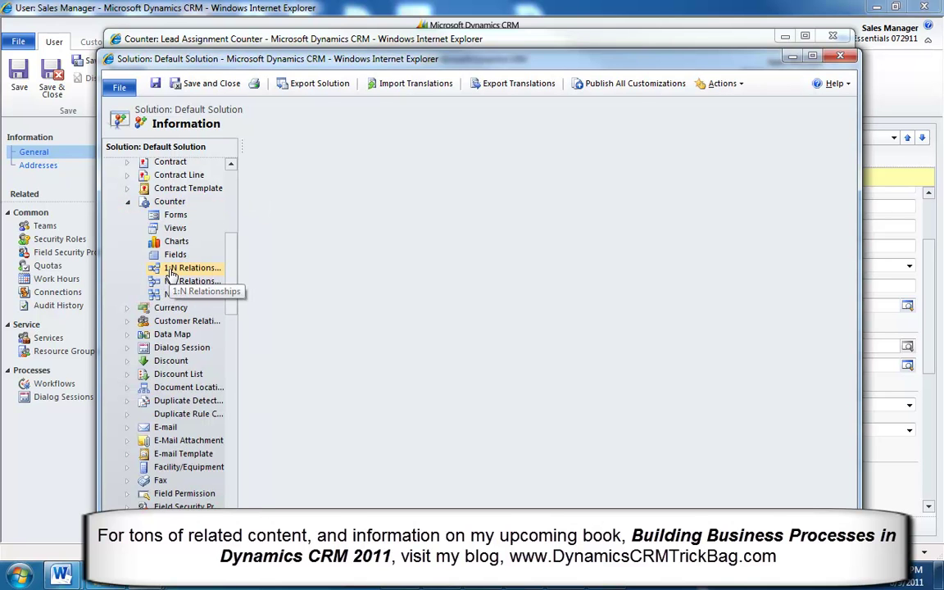
{"action": "left_click", "coordinate": [169, 273]}
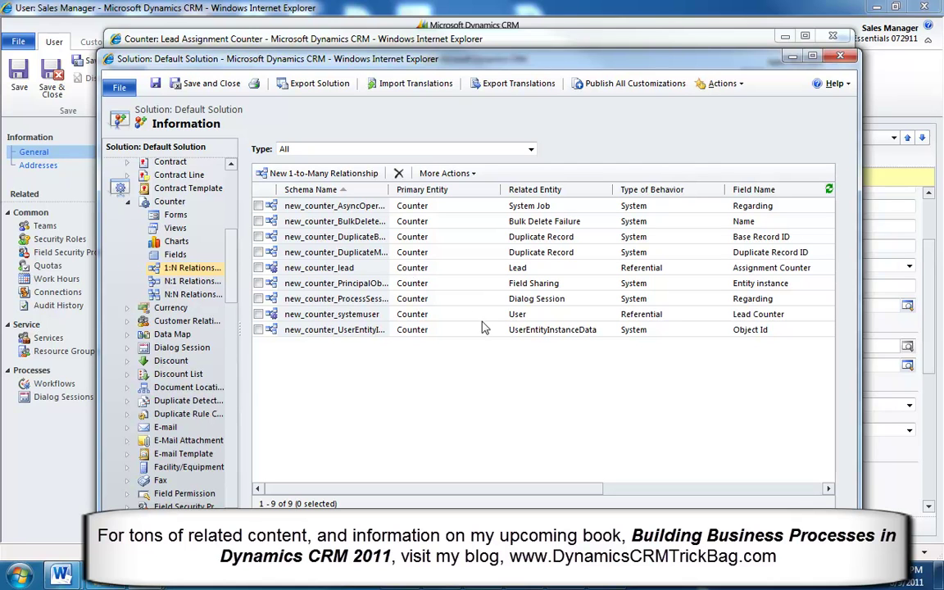
{"action": "left_click", "coordinate": [482, 318]}
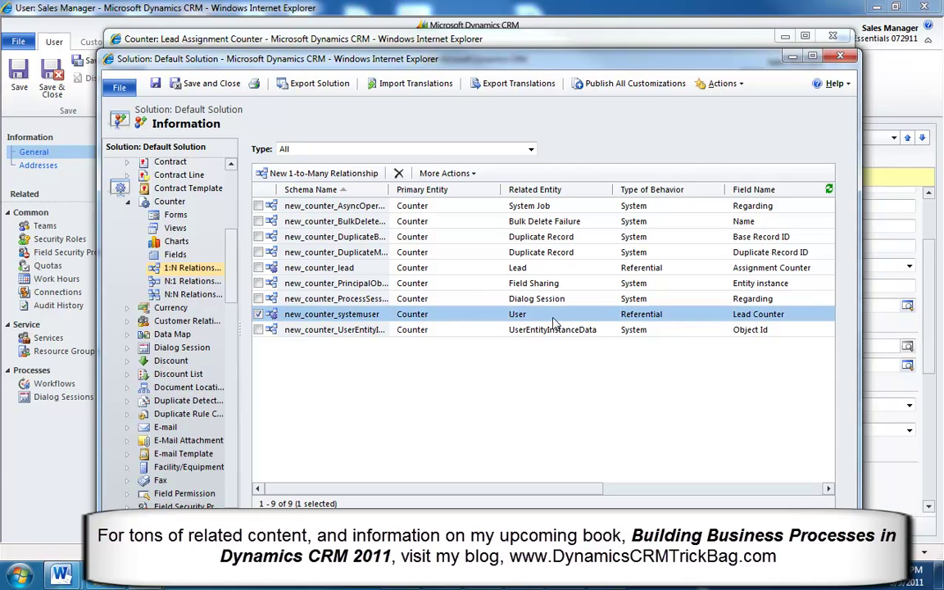
{"action": "double_click", "coordinate": [460, 318]}
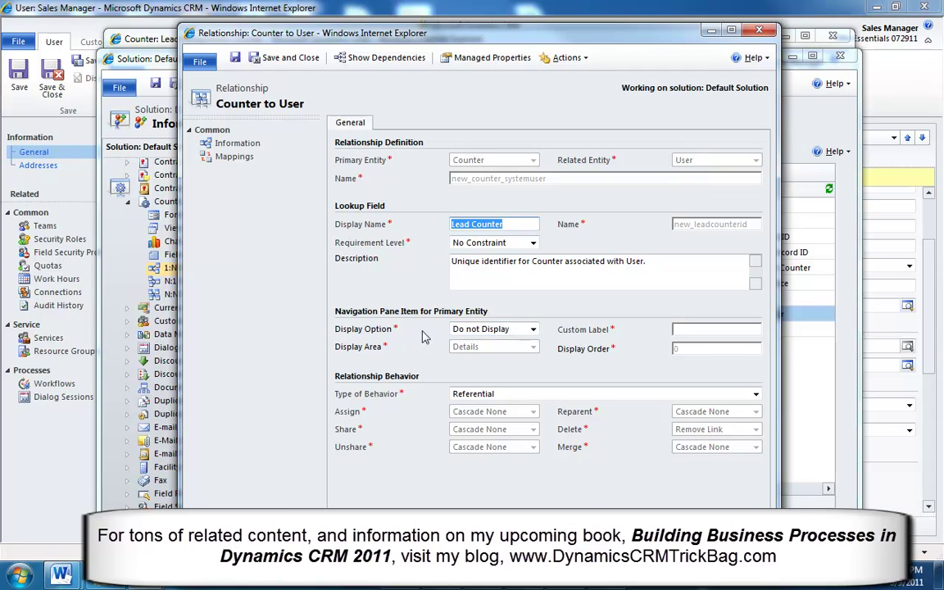
- Set the Counter to User relationship's Display Option to Use Plural Name and Display Order to 10,000, and save and close it
{"action": "left_click", "coordinate": [533, 330]}
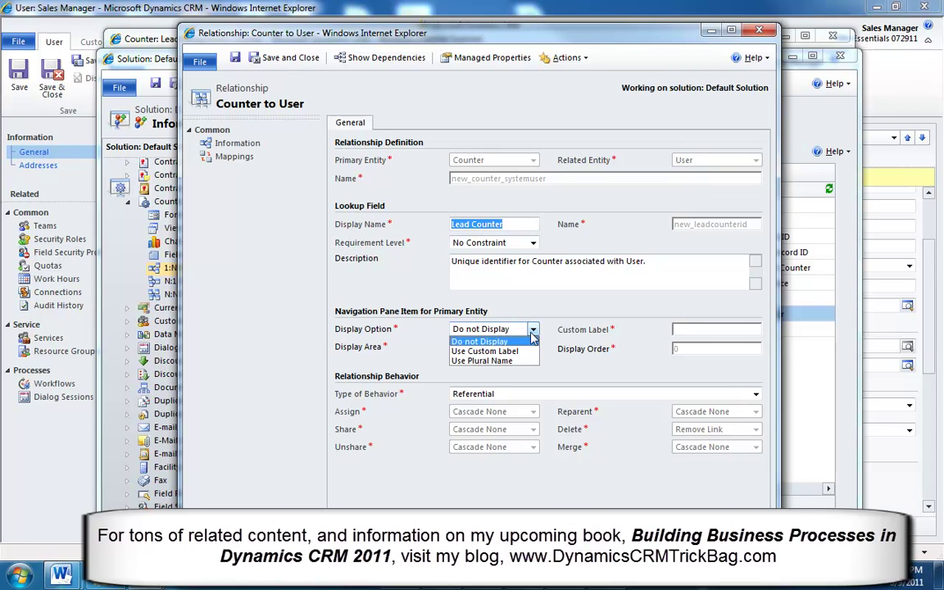
{"action": "left_click", "coordinate": [487, 360]}
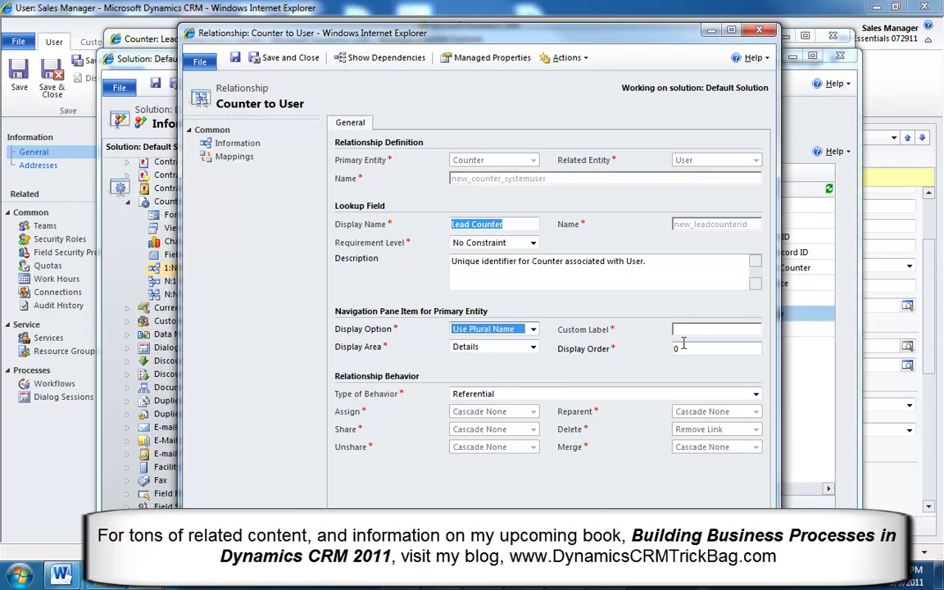
{"action": "left_click", "coordinate": [729, 348]}
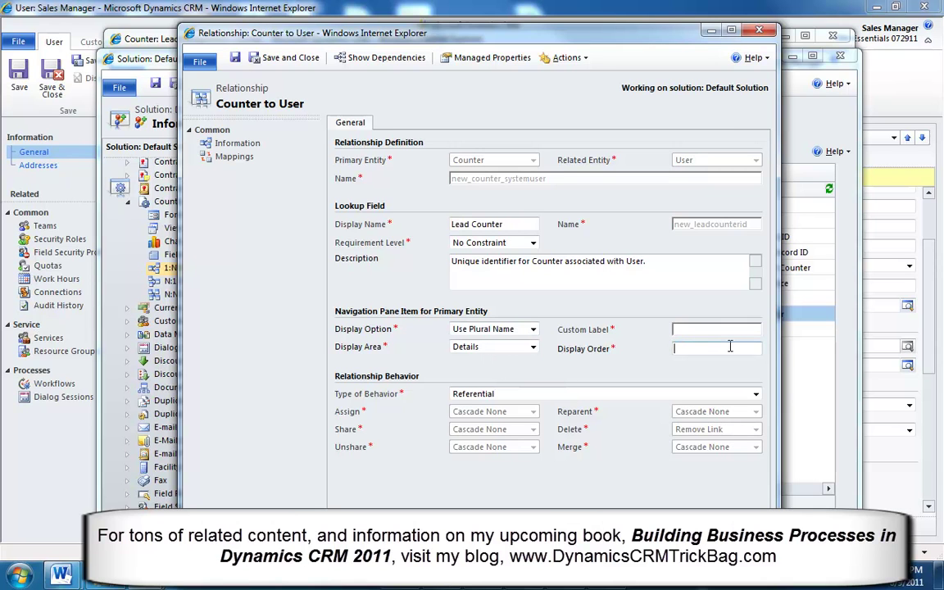
{"action": "type", "text": "10,000"}
{"action": "key", "text": "Tab"}
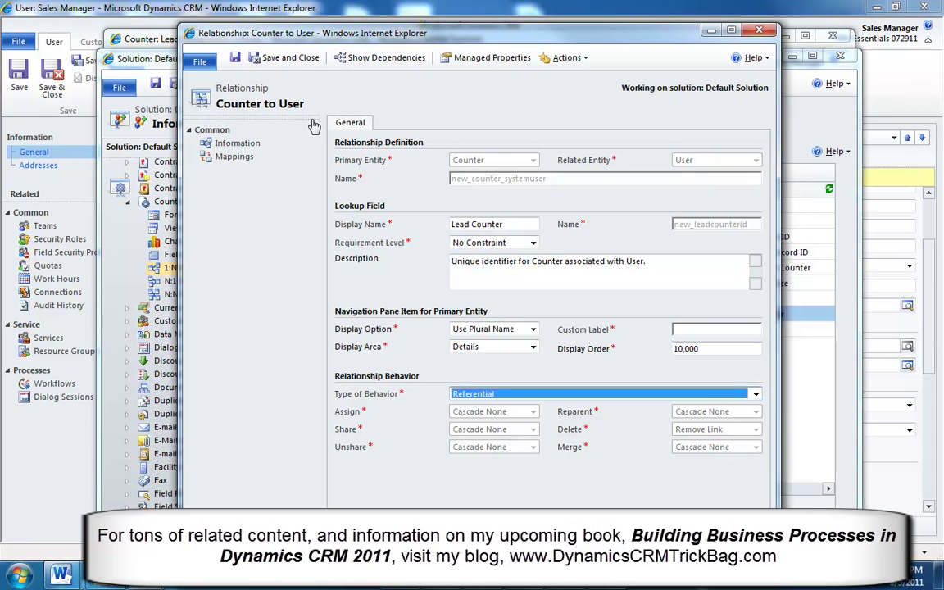
{"action": "left_click", "coordinate": [274, 59]}
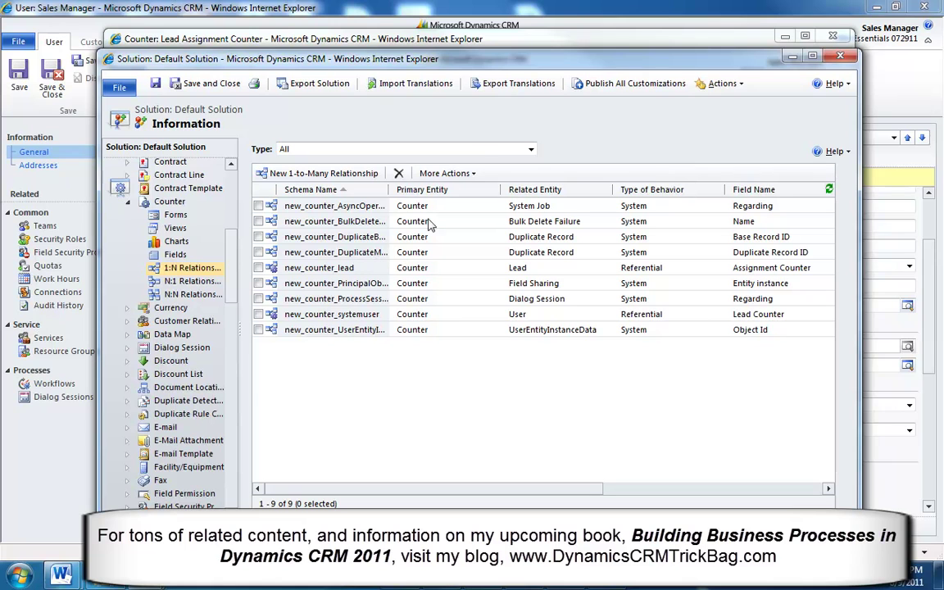
- Publish all customizations and save and close the Default Solution
{"action": "left_click", "coordinate": [608, 87]}
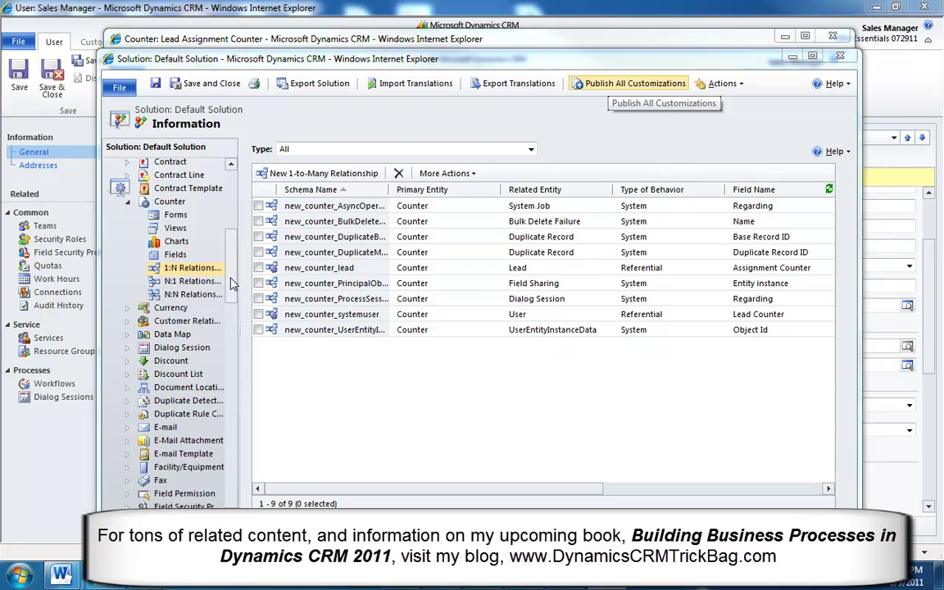
{"action": "left_click", "coordinate": [175, 83]}
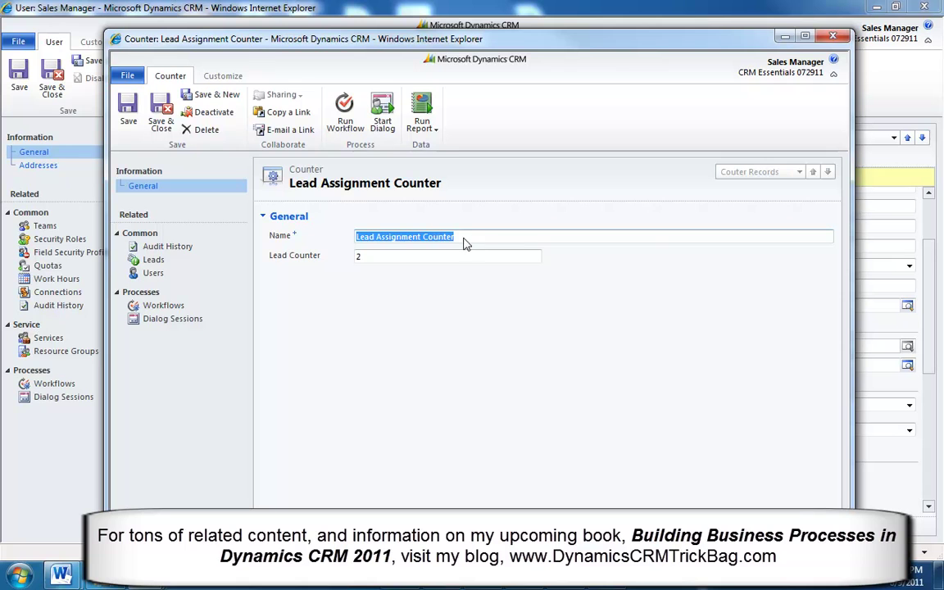
- Examine the users associated with the Lead Assignment Counter and return to its general information
{"action": "left_click", "coordinate": [150, 276]}
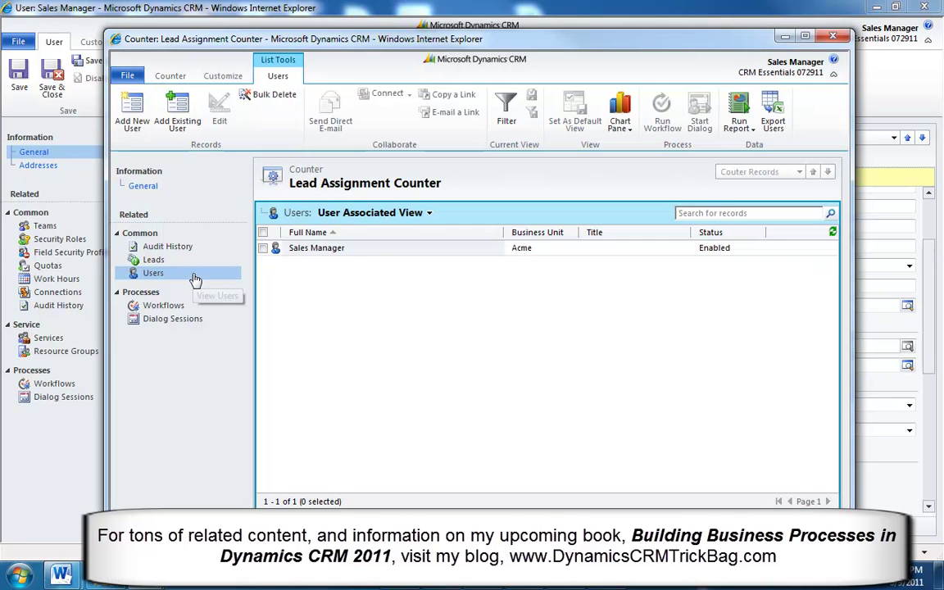
{"action": "left_click", "coordinate": [427, 250]}
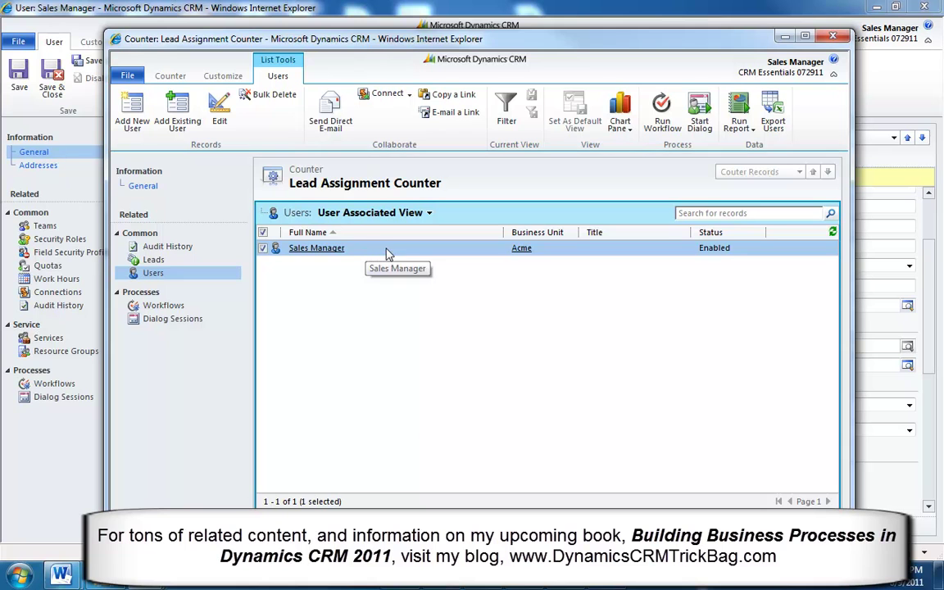
{"action": "left_click", "coordinate": [143, 187]}
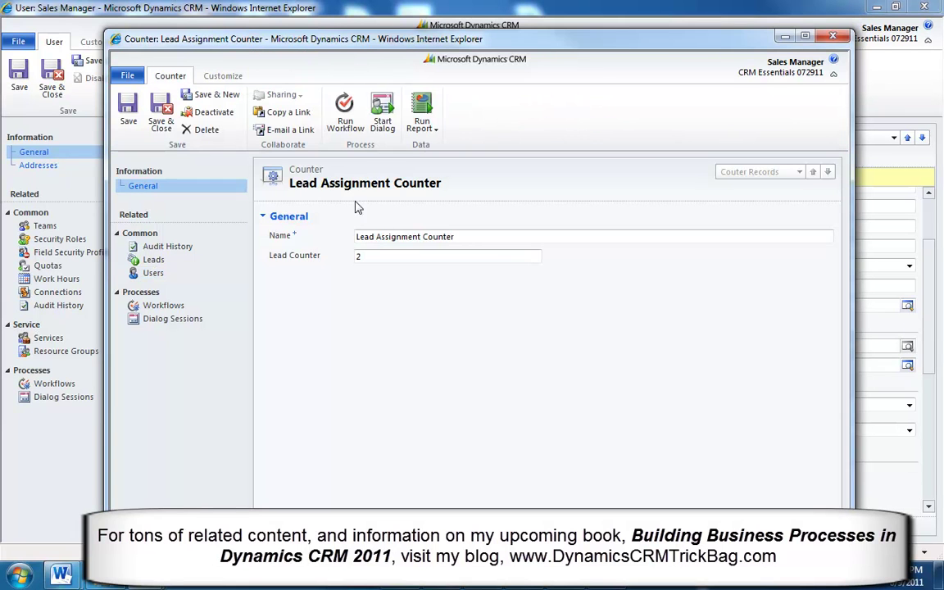